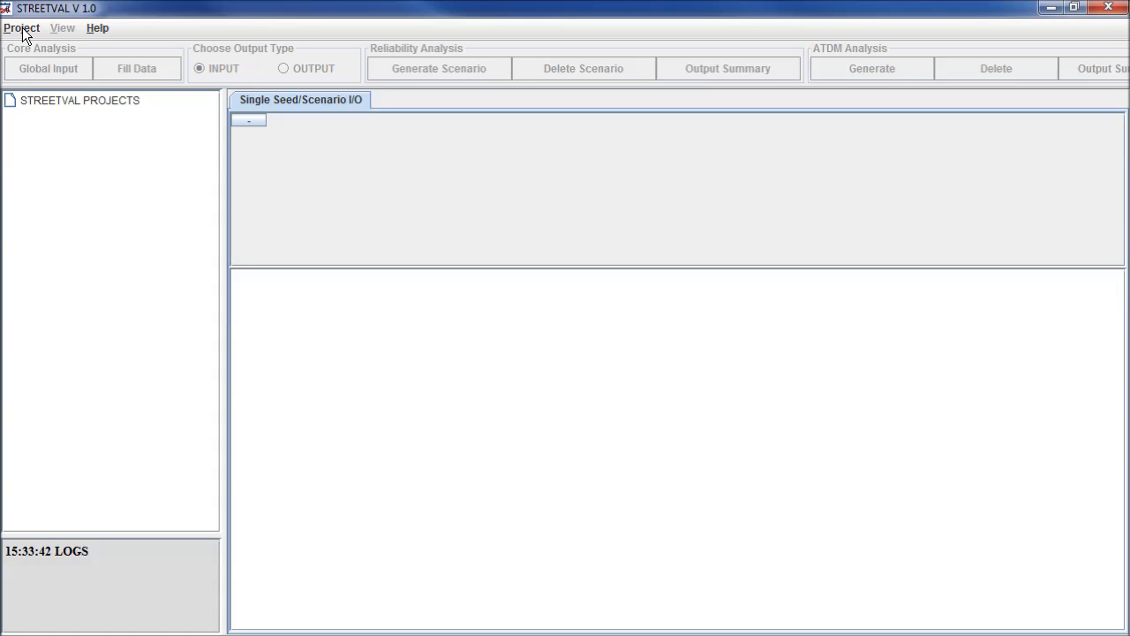
# Create a new project with 4 segments, keeping the other setup wizard values at their defaults.
pyautogui.click(22, 29)
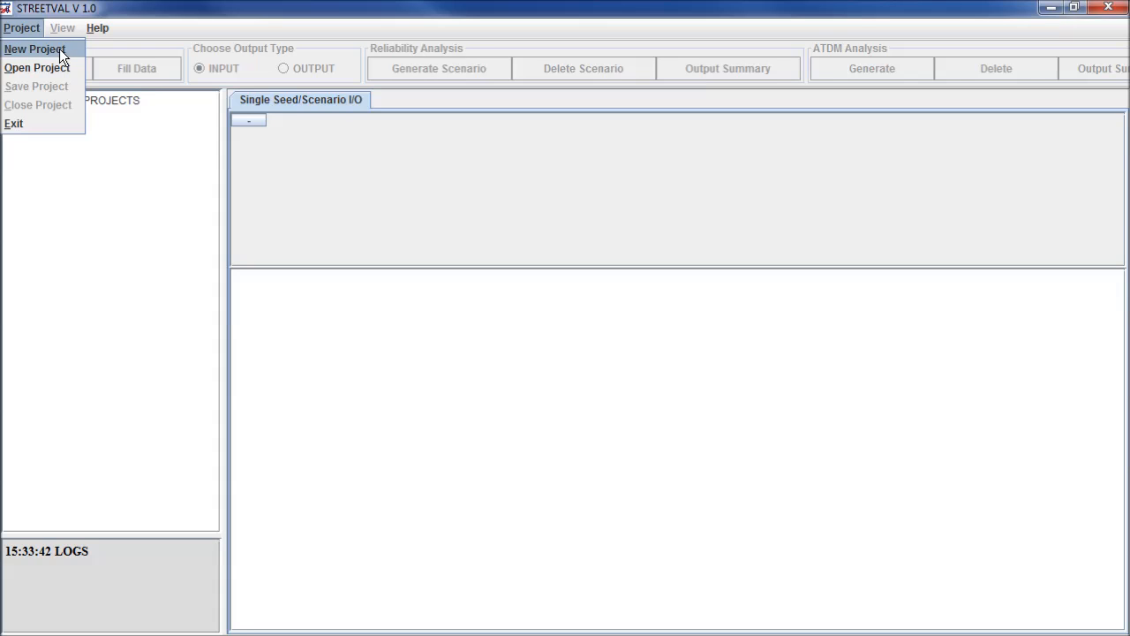
pyautogui.click(59, 48)
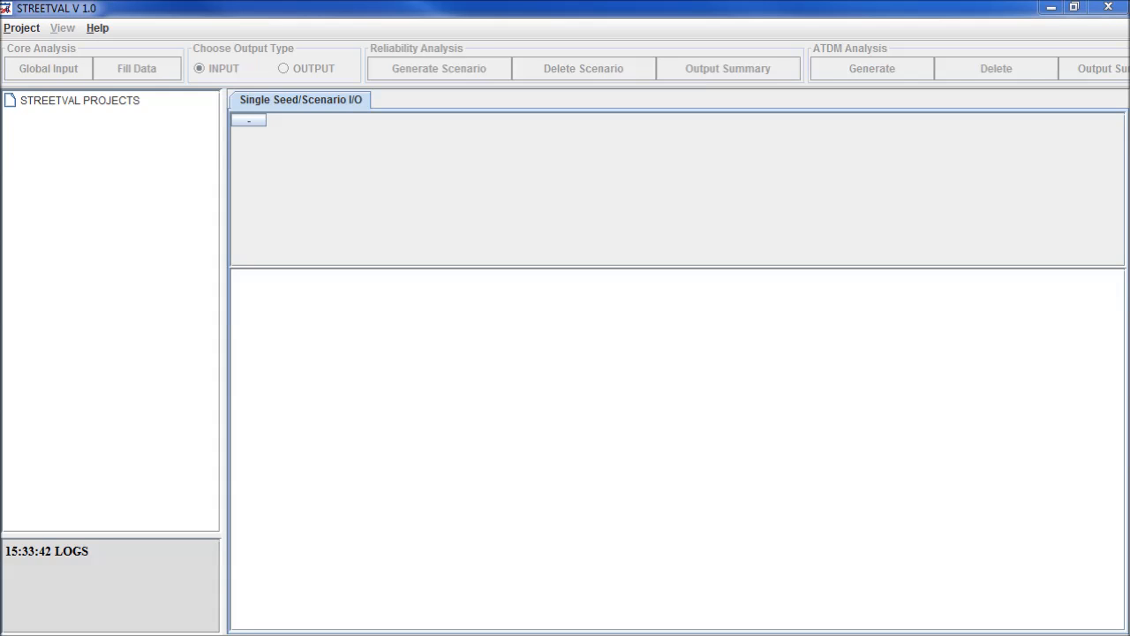
pyautogui.moveTo(2, 112); pyautogui.dragTo(670, 44)
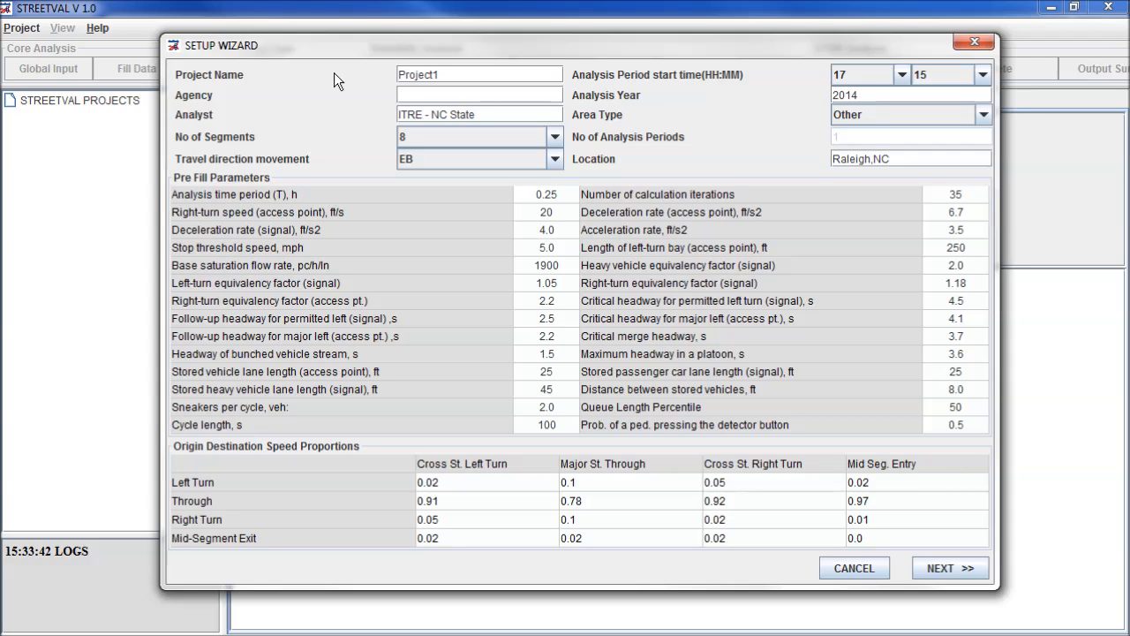
pyautogui.click(555, 139)
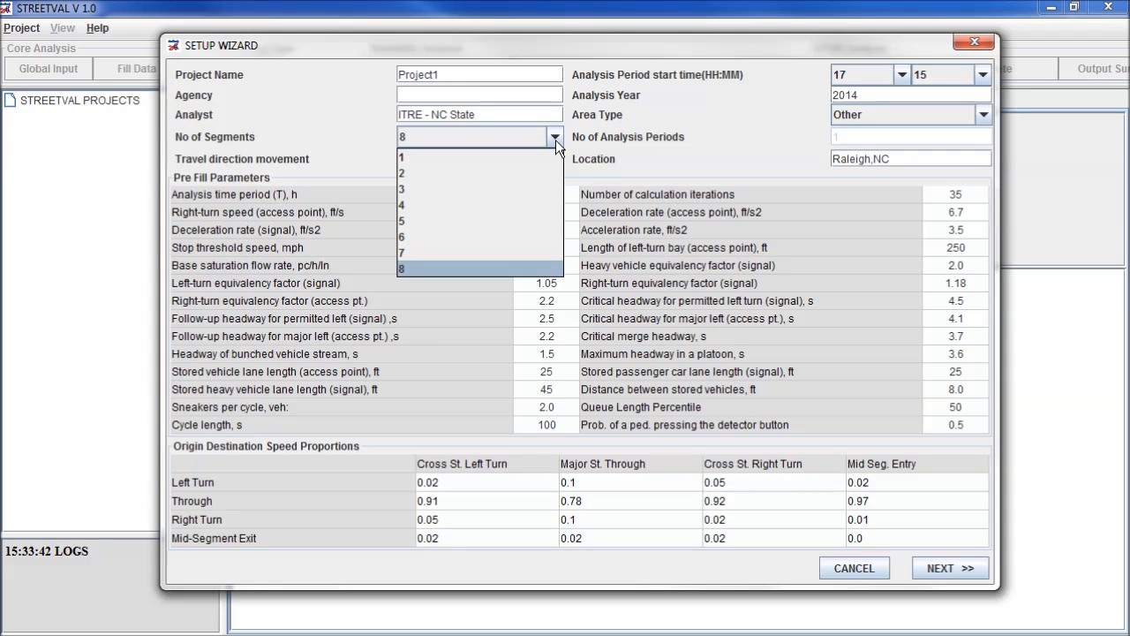
pyautogui.click(532, 205)
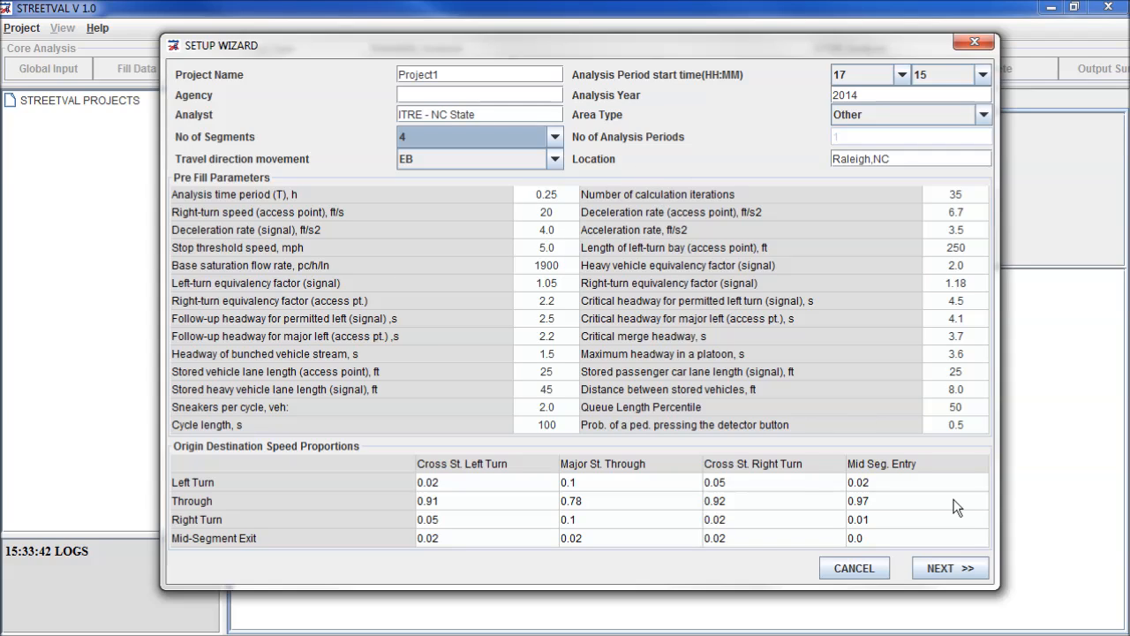
pyautogui.click(927, 568)
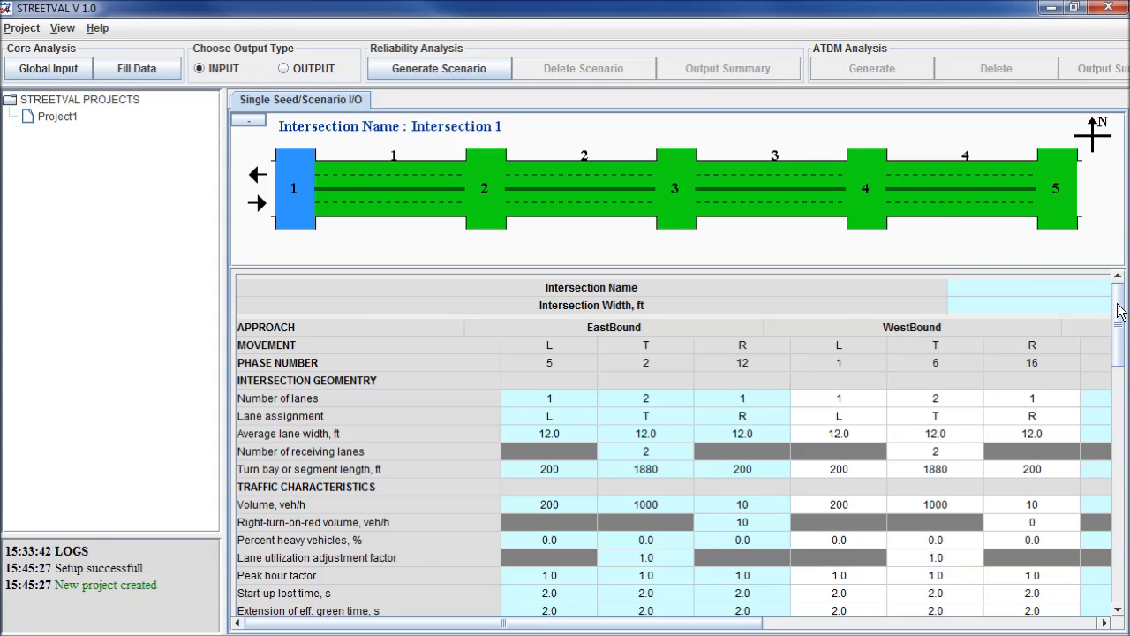
# Review the input data of segment 1 and Intersection 2, including the eastbound through volume.
pyautogui.moveTo(1118, 311)
pyautogui.mouseDown()
pyautogui.moveTo(1117, 366)
pyautogui.moveTo(1120, 300)
pyautogui.mouseUp()
pyautogui.click(355, 191)
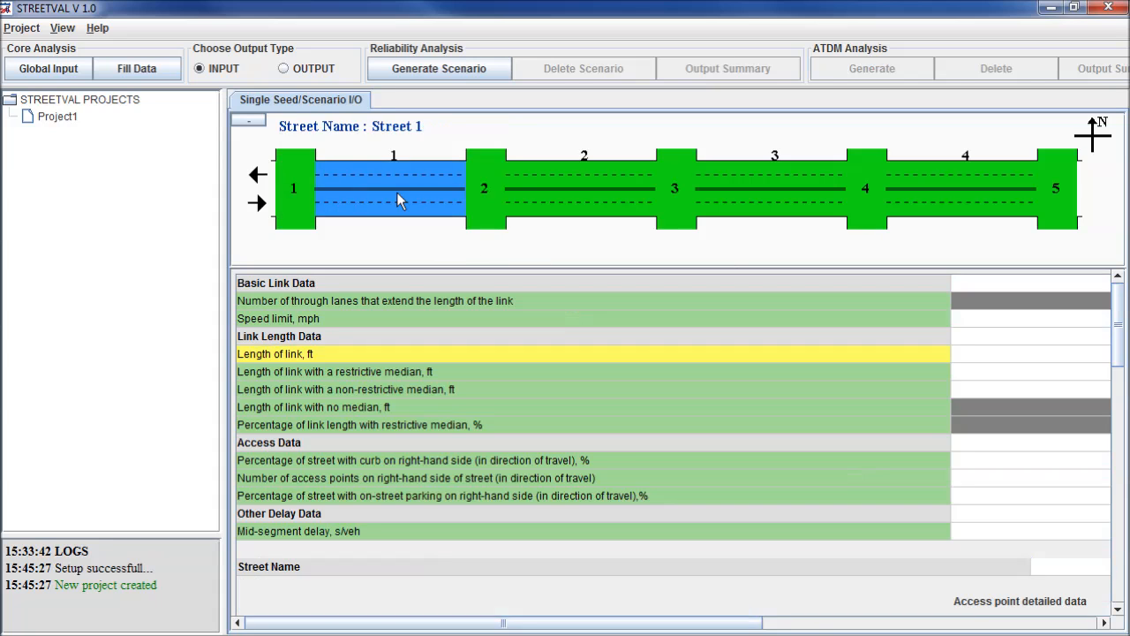
pyautogui.click(487, 200)
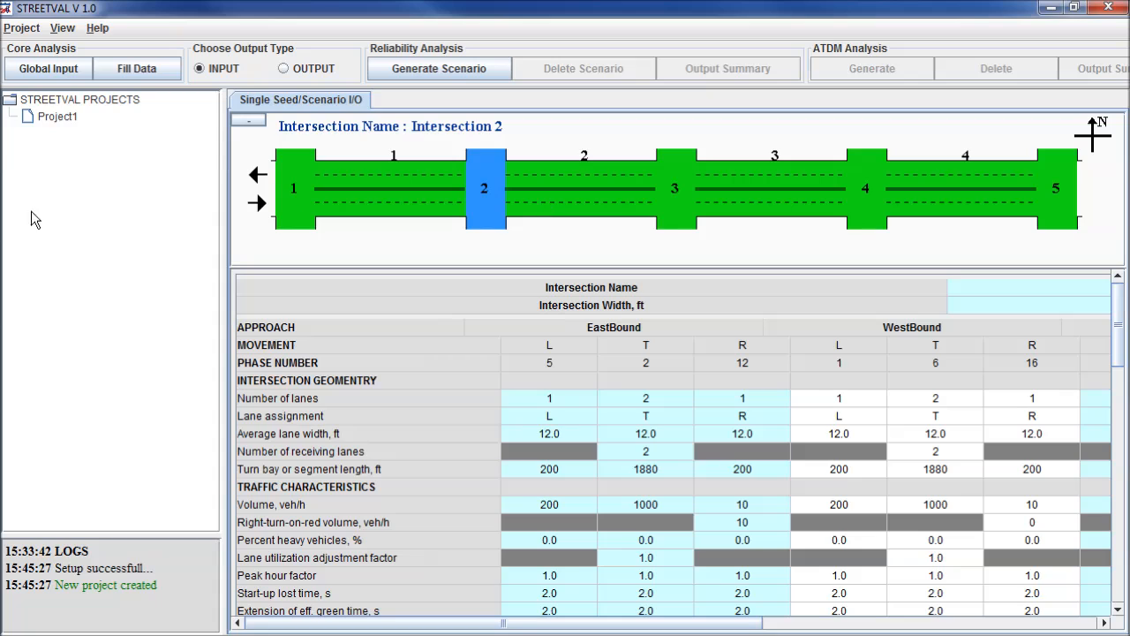
pyautogui.click(137, 68)
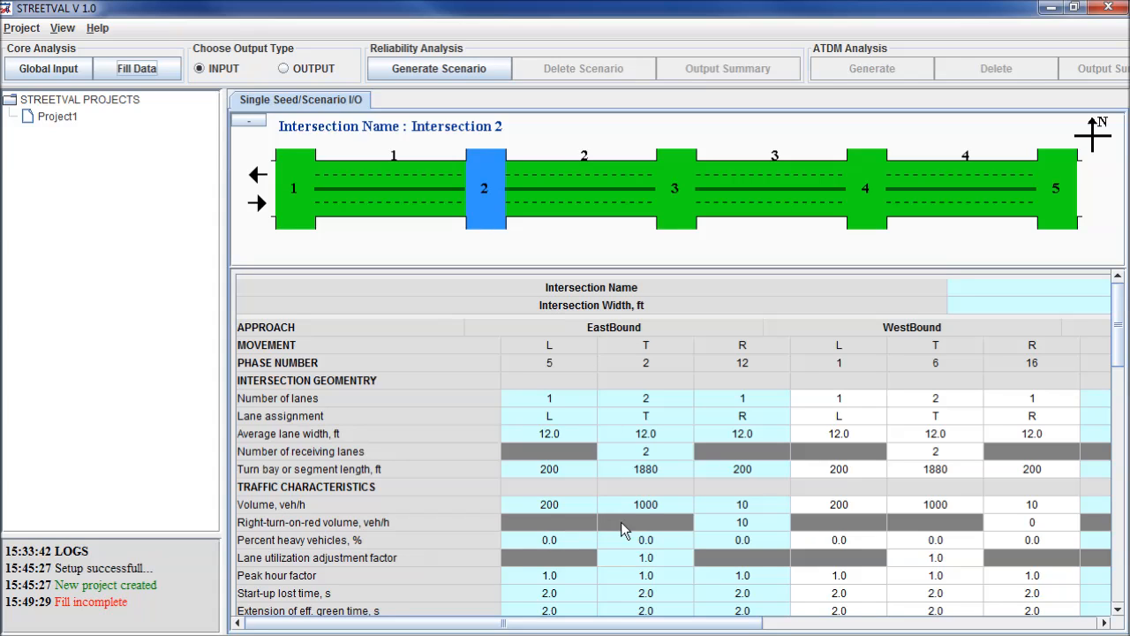
pyautogui.click(650, 507)
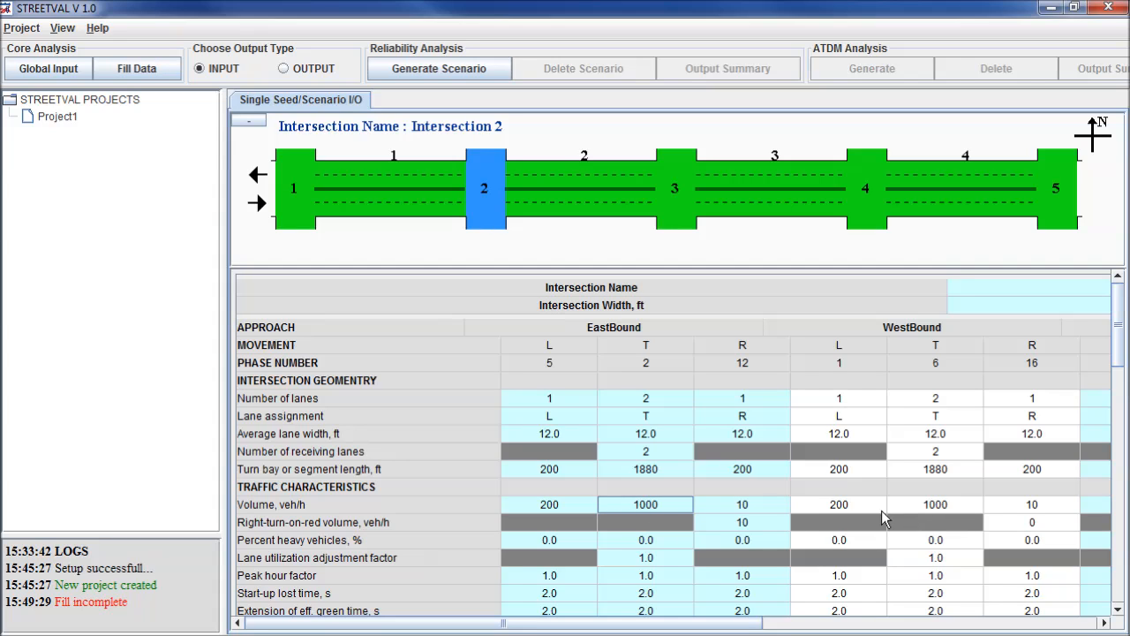
# Fill the eastbound through movement volume with 1500 veh/h at all intersections and check it at Intersections 3 and 2.
pyautogui.click(149, 75)
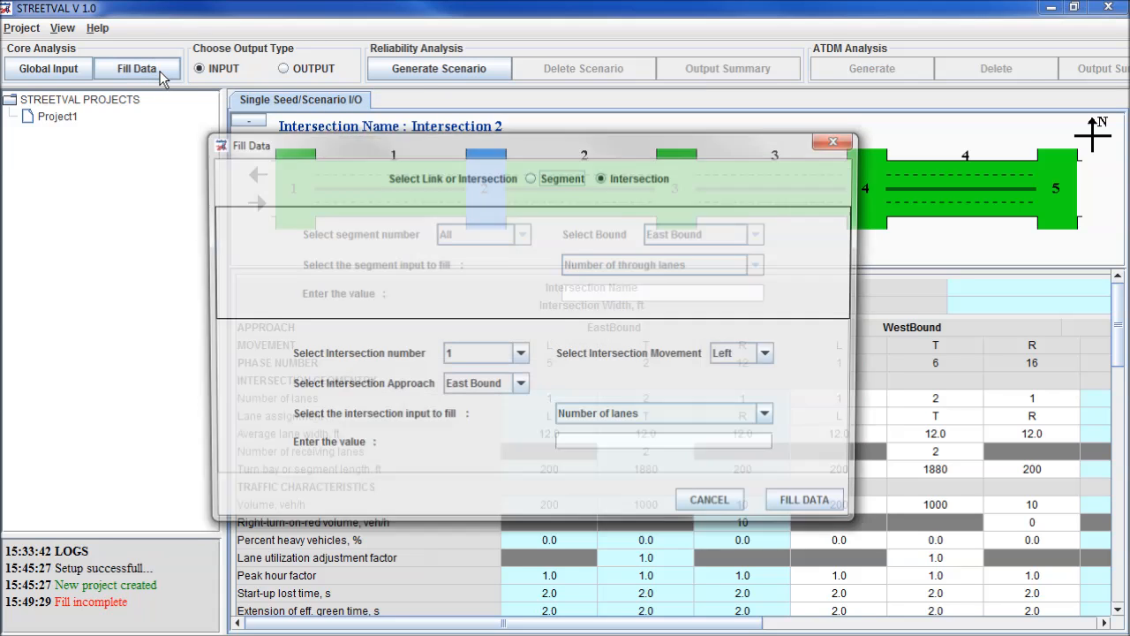
pyautogui.click(520, 354)
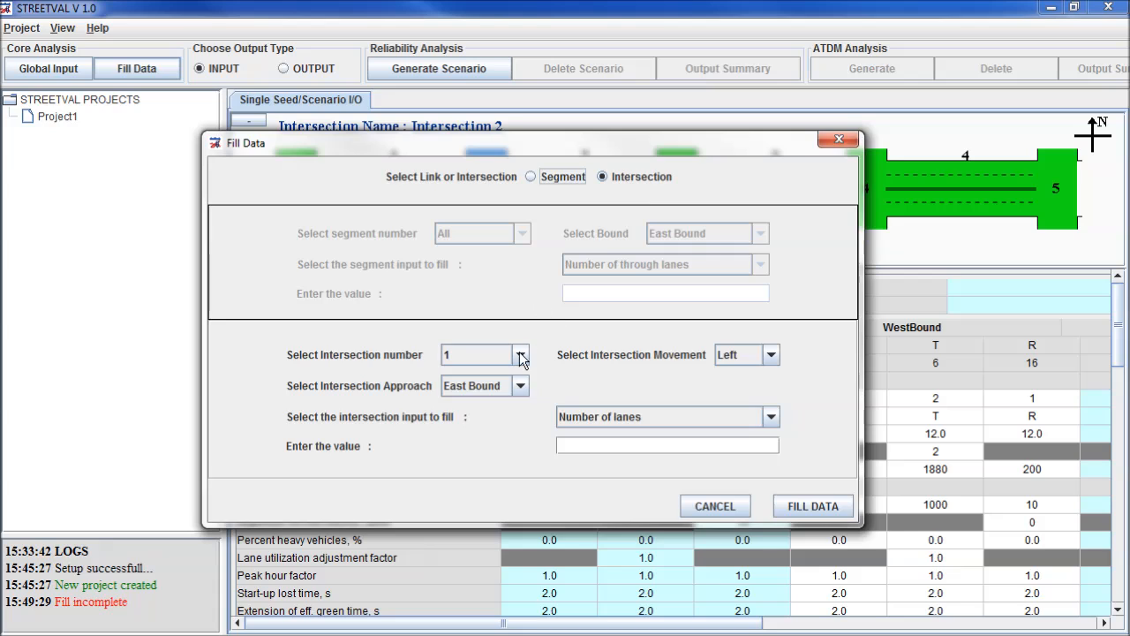
pyautogui.click(465, 453)
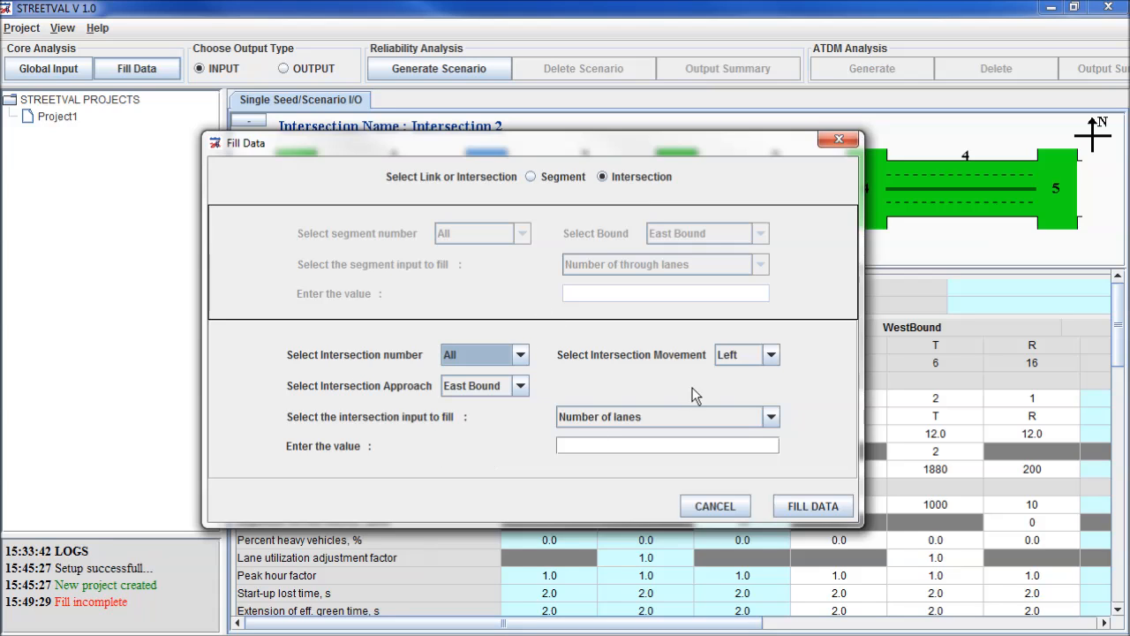
pyautogui.click(765, 355)
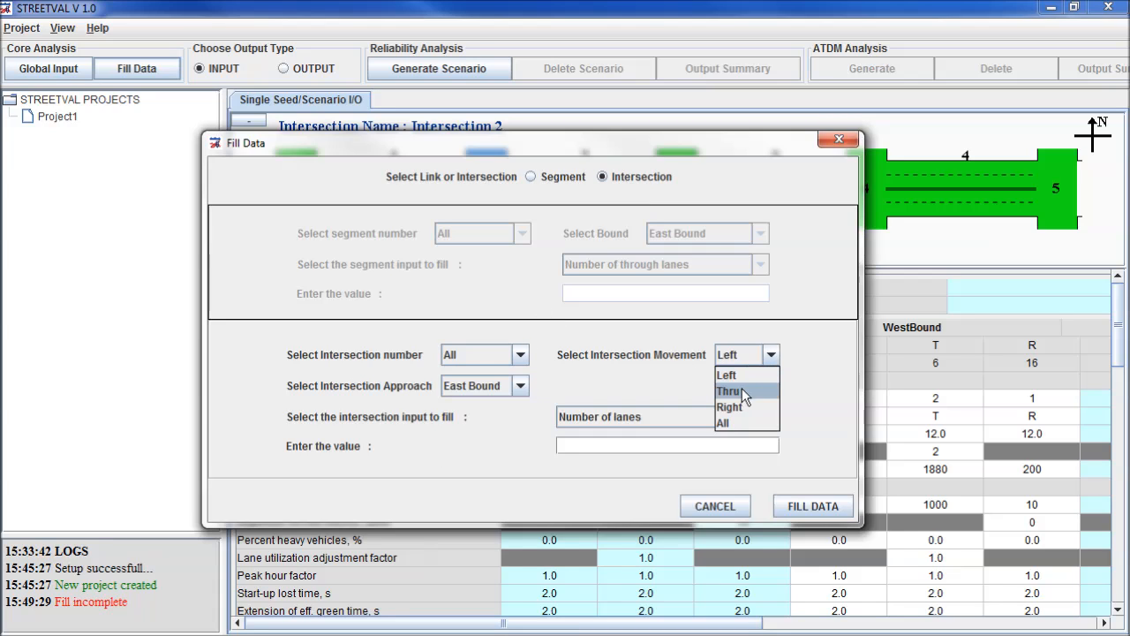
pyautogui.click(742, 388)
pyautogui.click(610, 422)
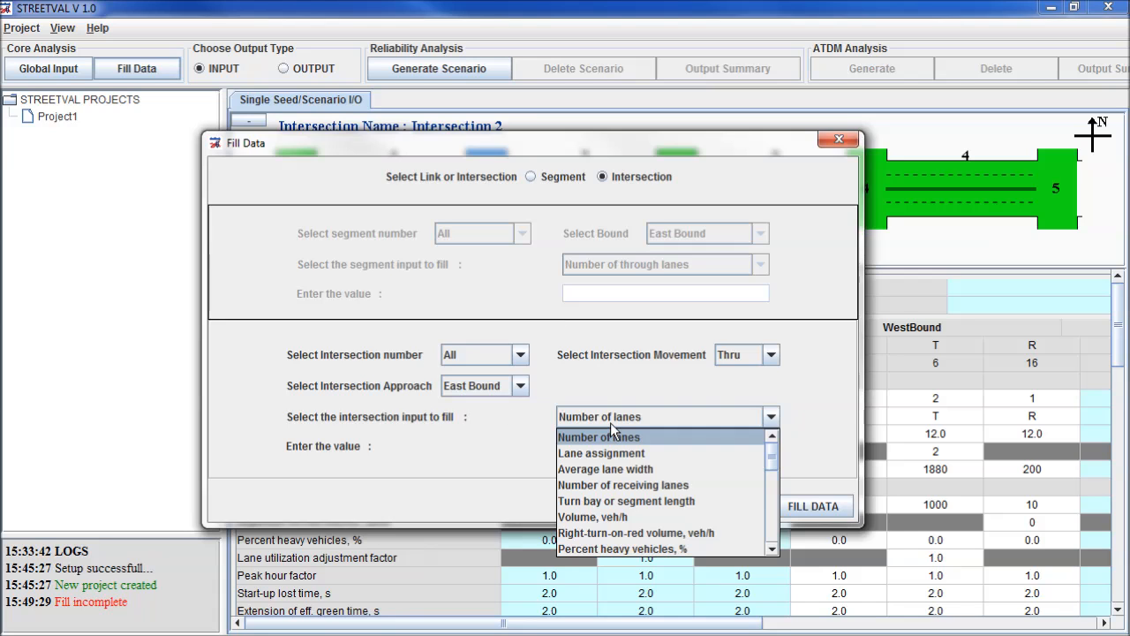
pyautogui.click(607, 513)
pyautogui.click(602, 449)
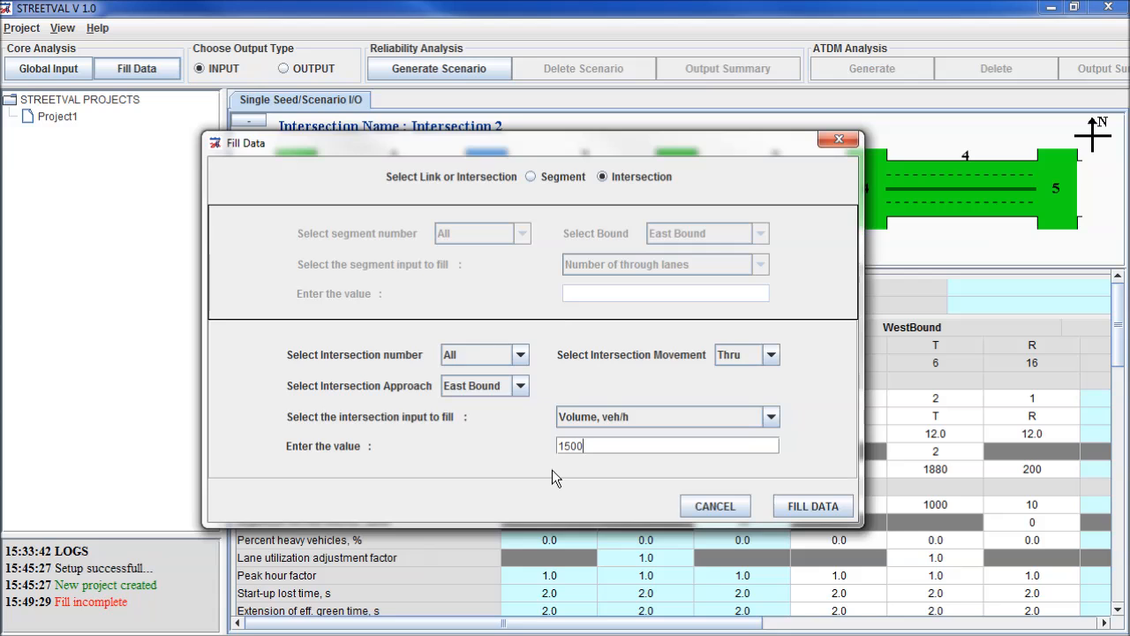
pyautogui.click(824, 509)
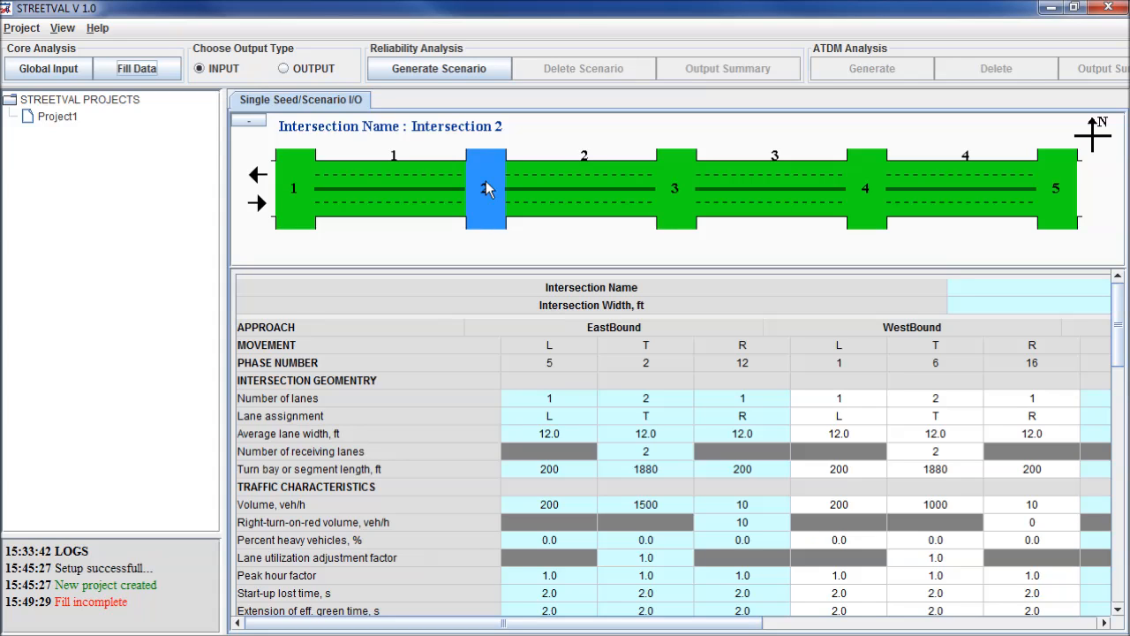
pyautogui.click(680, 202)
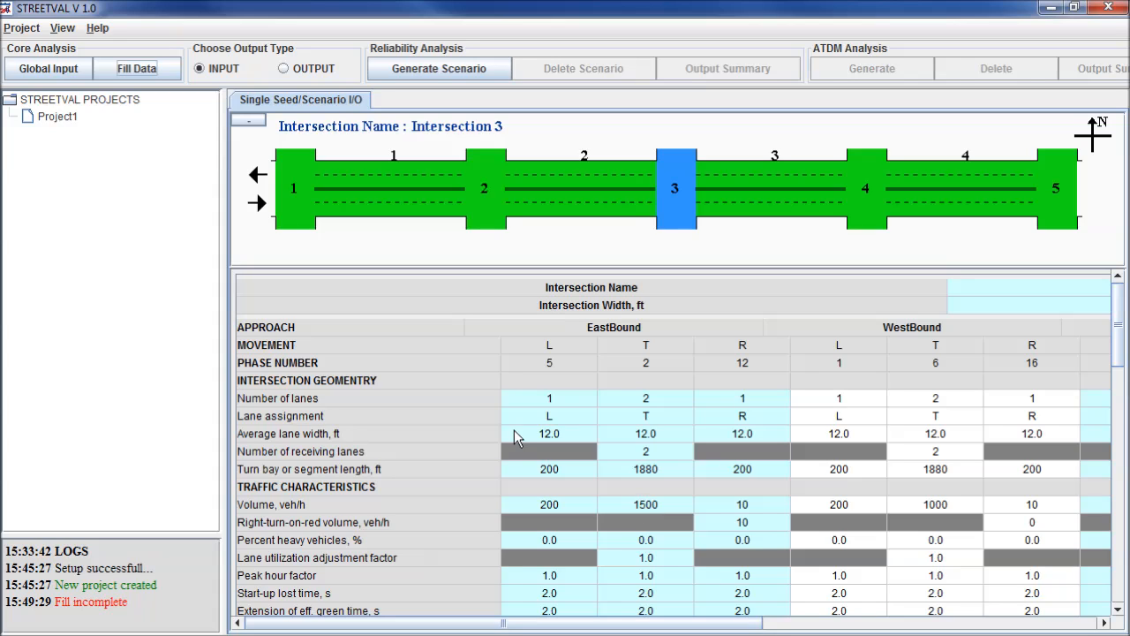
pyautogui.click(474, 200)
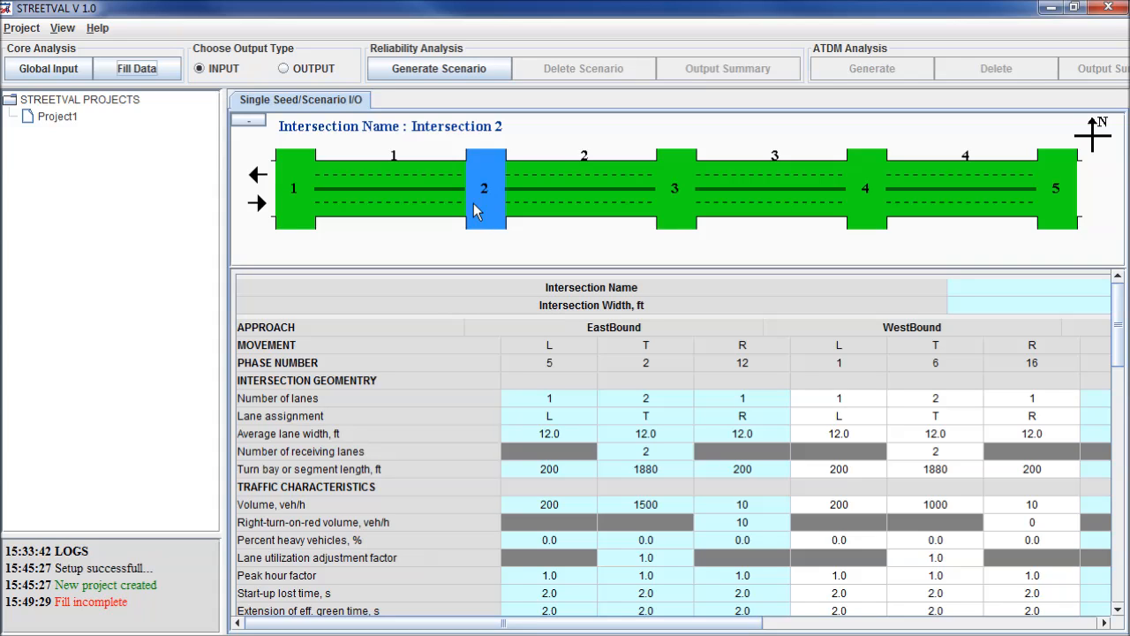
# Start scenario generation for the reliability analysis and extract the weather calibration data for RALEIGH, NC.
pyautogui.click(470, 74)
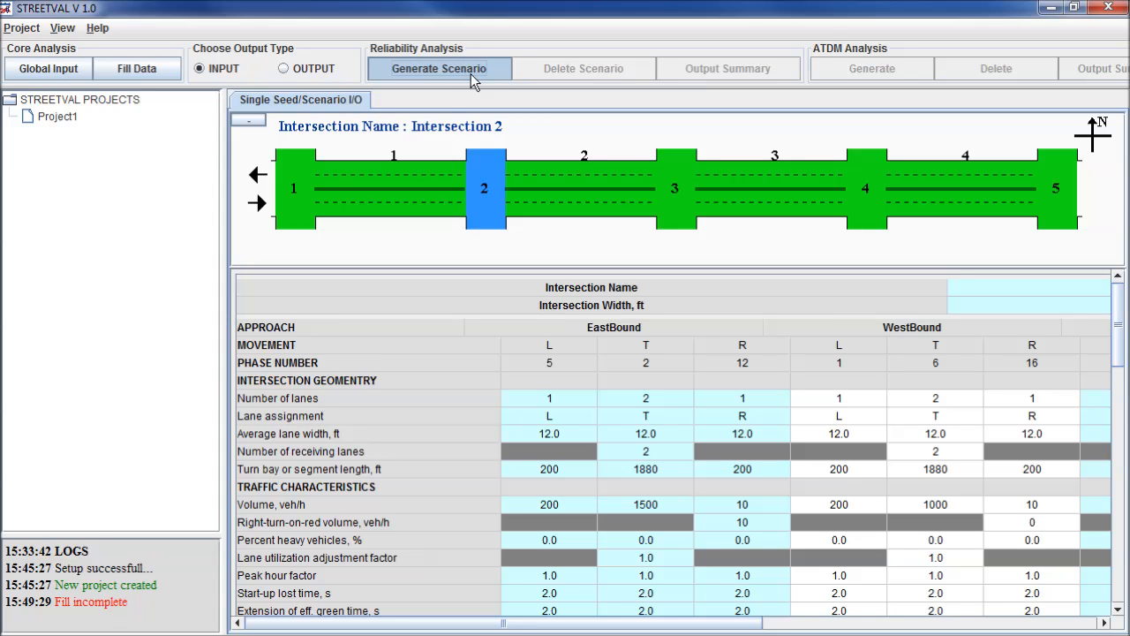
pyautogui.moveTo(0, 168); pyautogui.dragTo(791, 37)
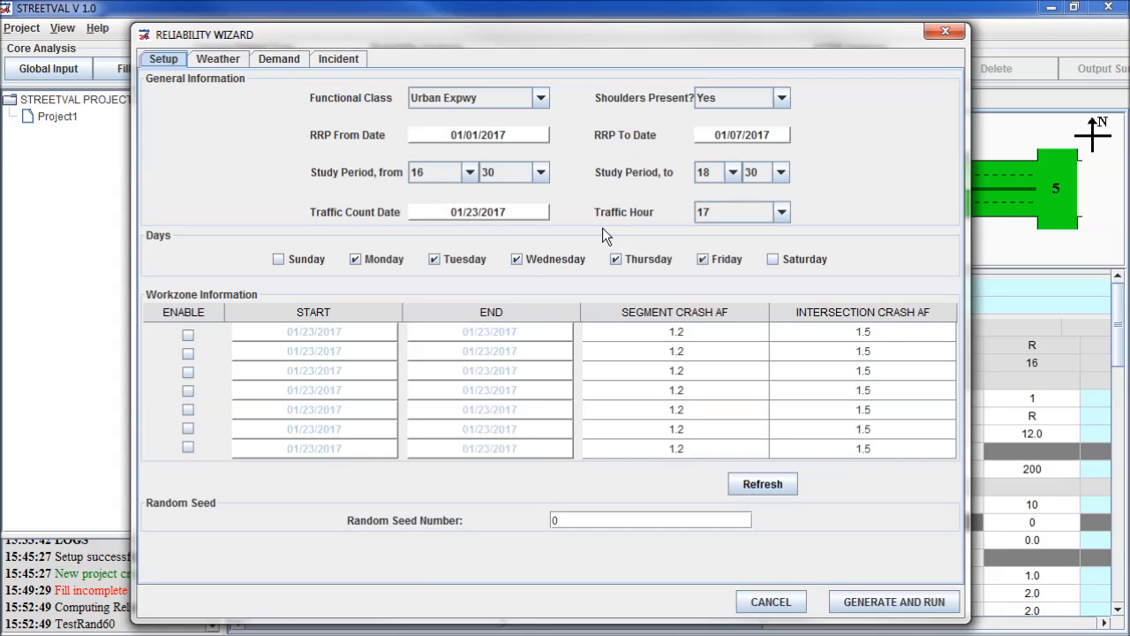
pyautogui.click(216, 58)
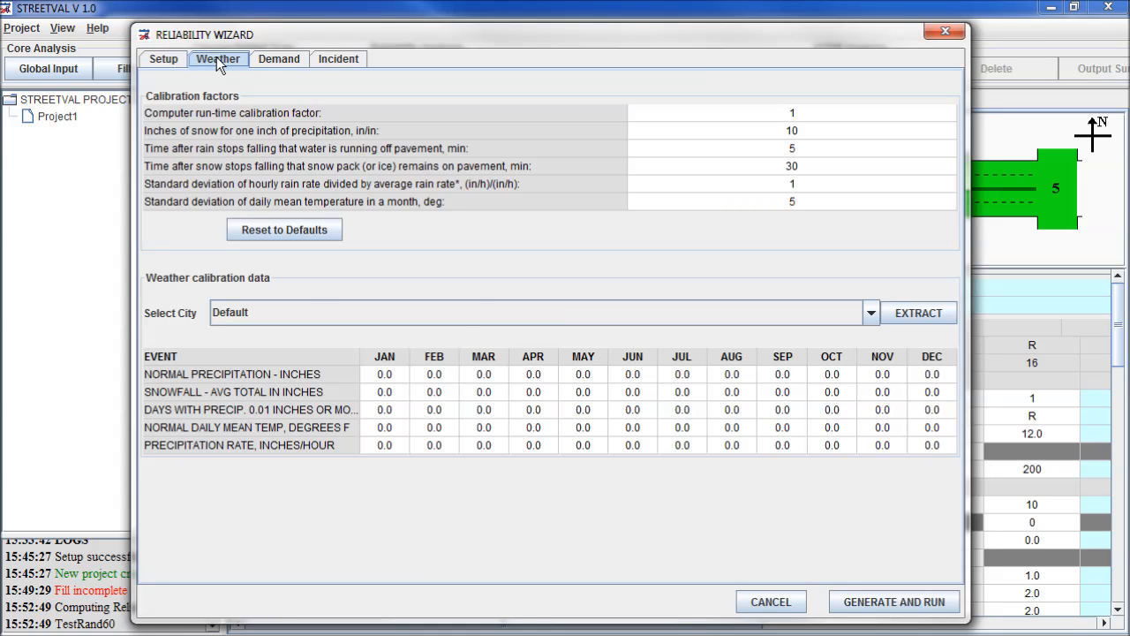
pyautogui.click(718, 315)
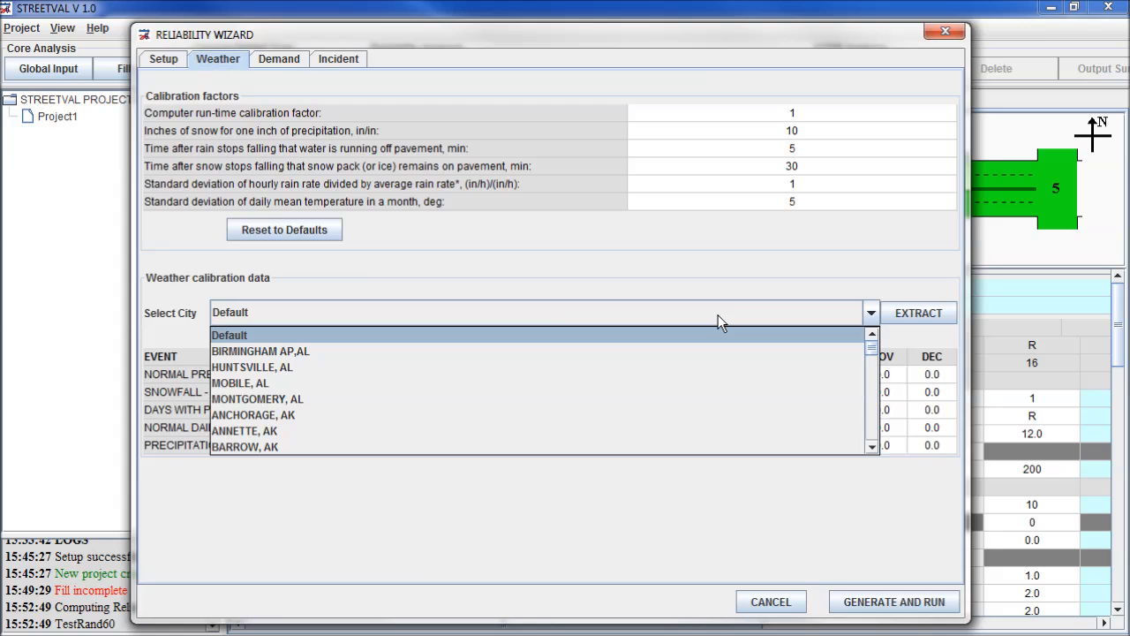
pyautogui.press('r')
pyautogui.press('r')
pyautogui.press('r')
pyautogui.press('r')
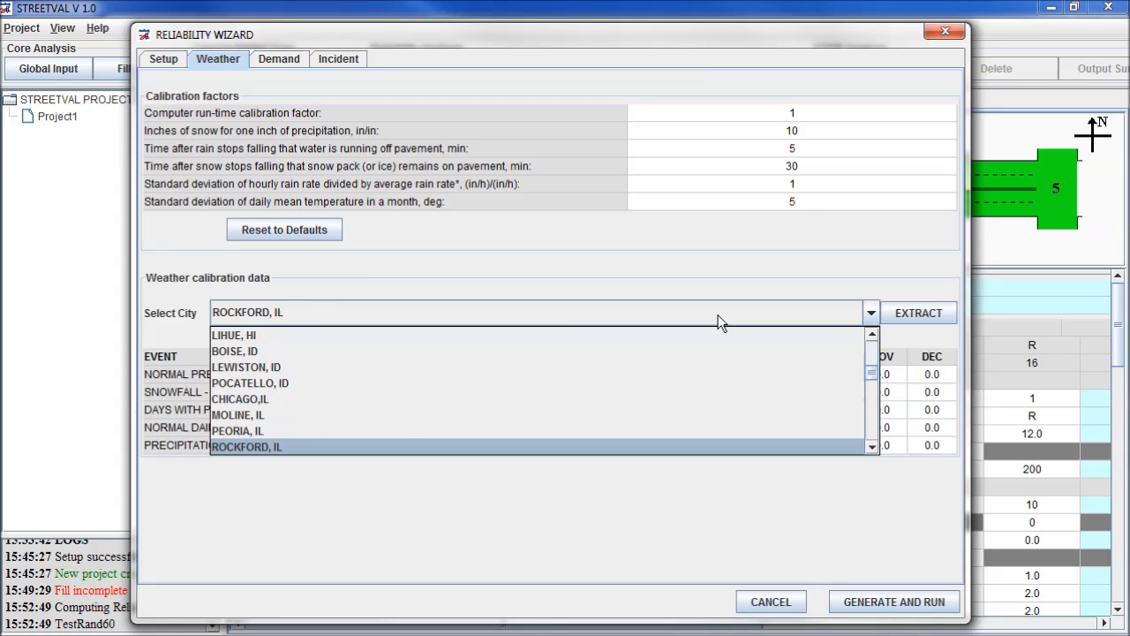
pyautogui.press('r')
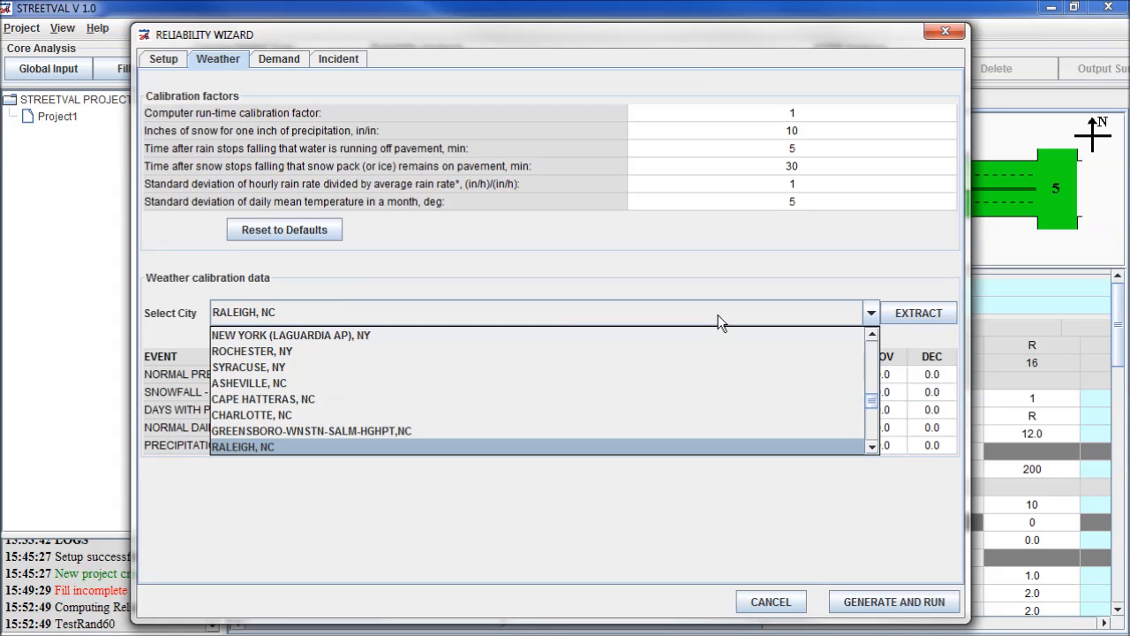
pyautogui.click(697, 444)
pyautogui.click(927, 316)
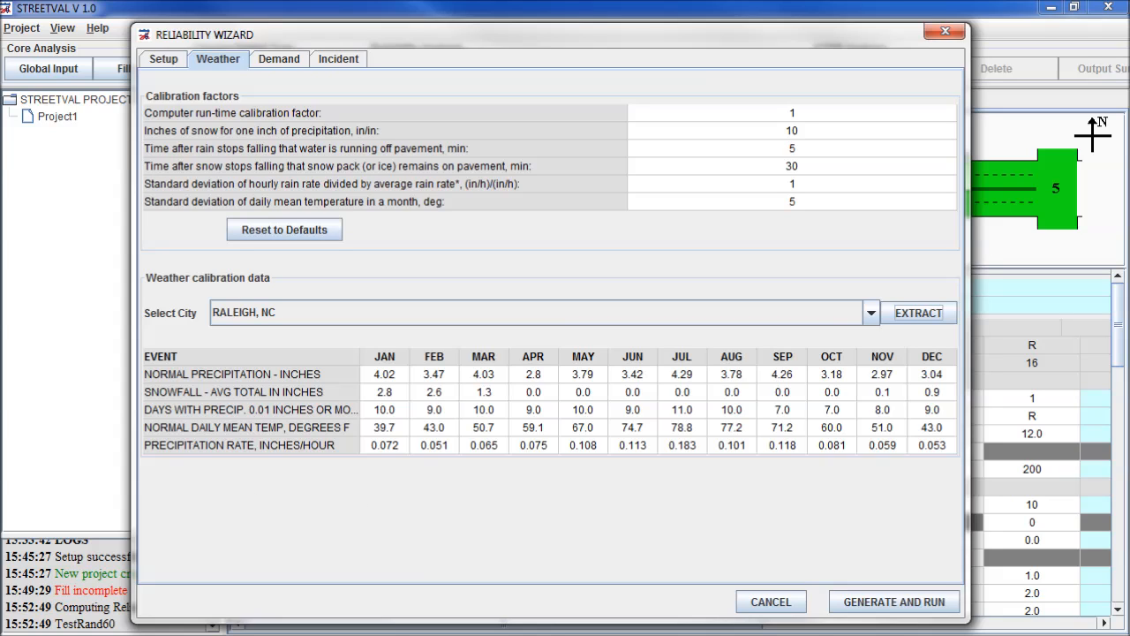
# Examine the demand multipliers in the reliability wizard, including the hourly weekday and weekend factors for the afternoon hours.
pyautogui.click(277, 58)
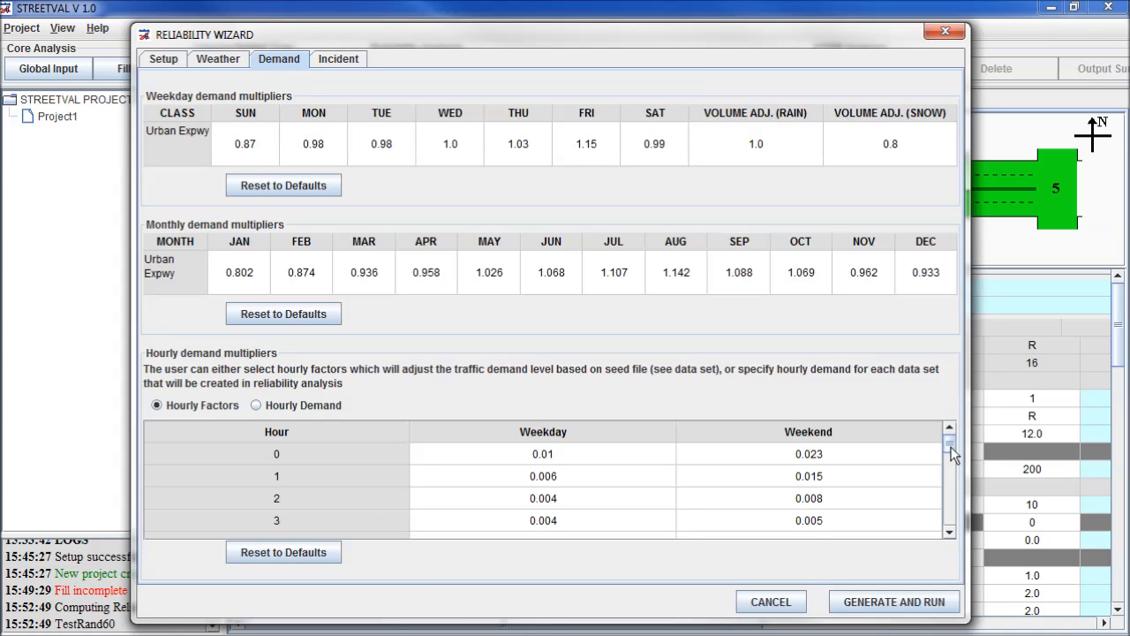
pyautogui.moveTo(953, 445); pyautogui.dragTo(954, 492)
pyautogui.click(579, 484)
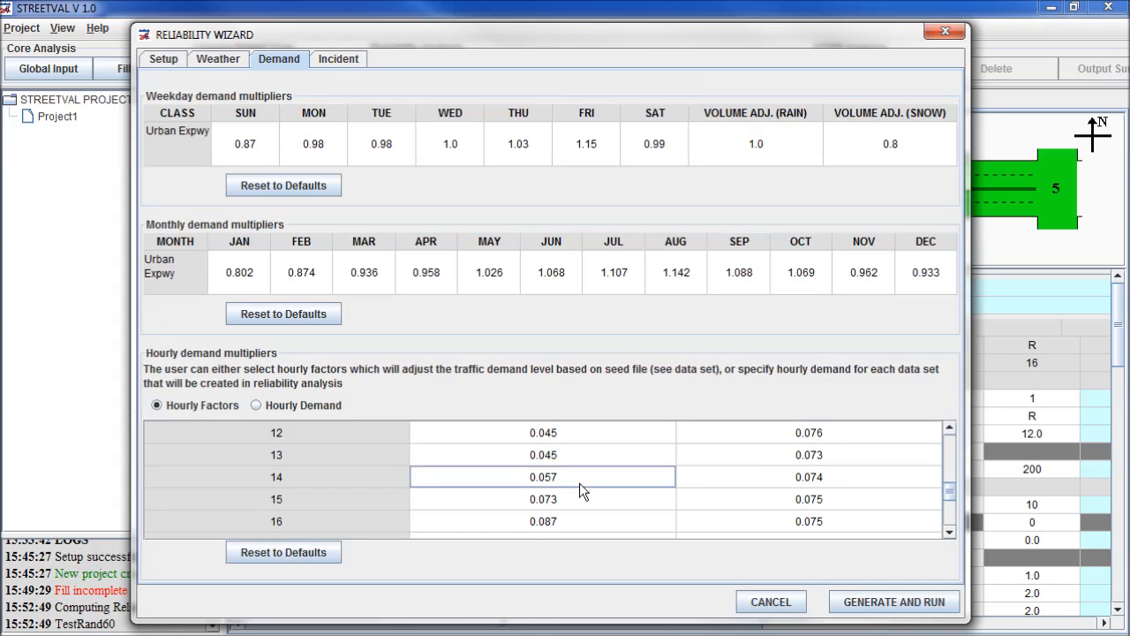
pyautogui.scroll(-1, 579, 482)
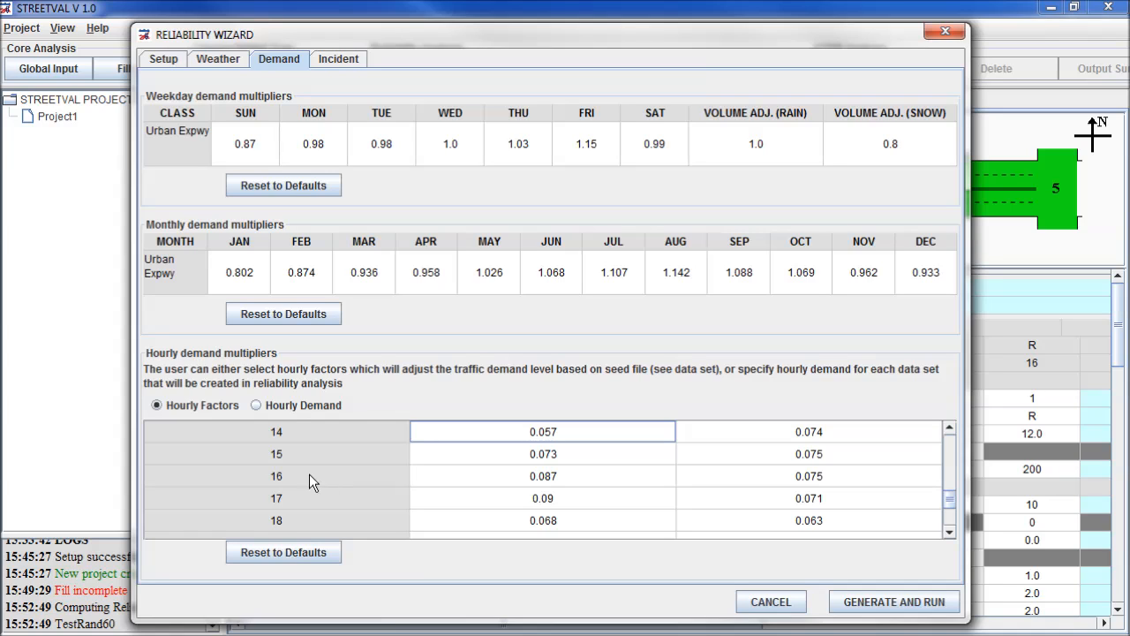
# Switch the hourly demand multipliers to Hourly Demand and review the volumes per 15-minute period for Intersection 1.
pyautogui.click(269, 408)
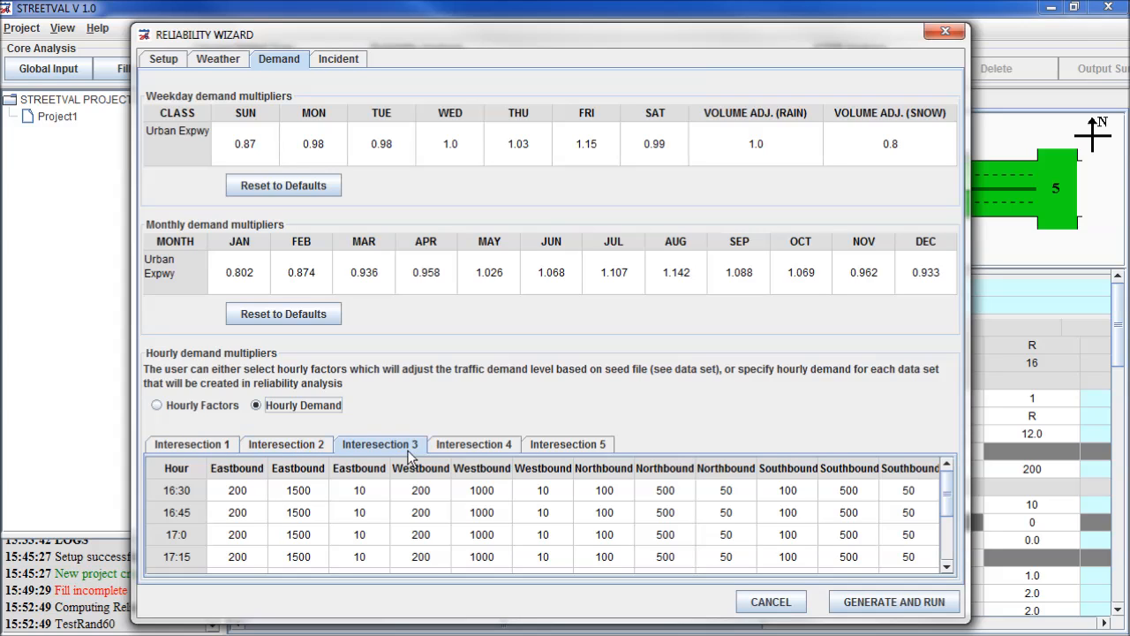
pyautogui.moveTo(947, 505); pyautogui.dragTo(952, 565)
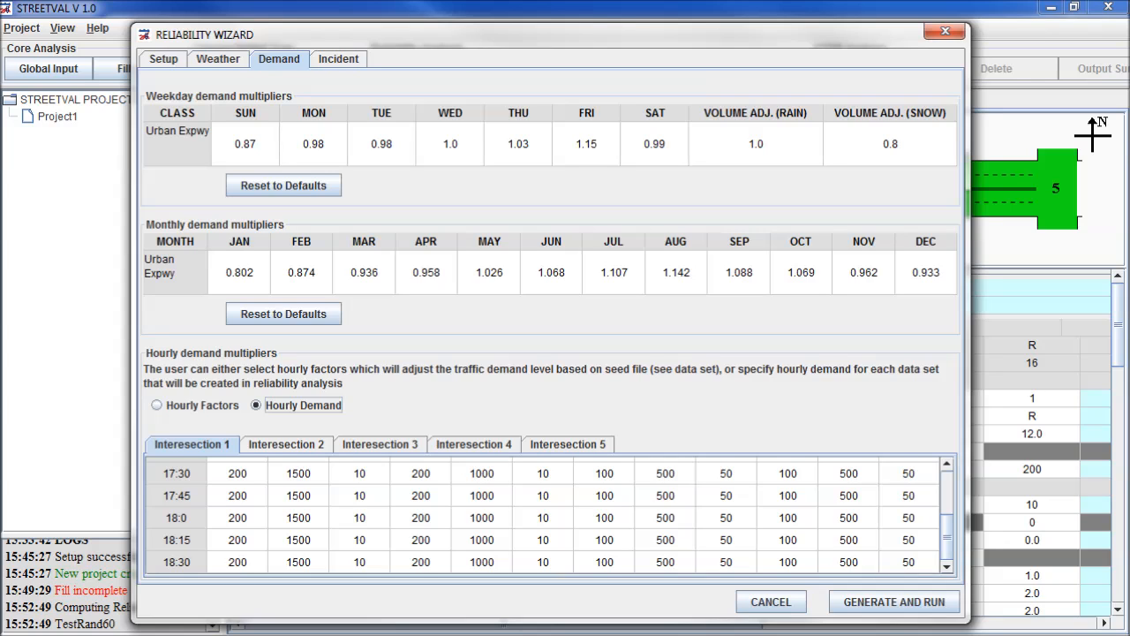
pyautogui.scroll(1, 277, 494)
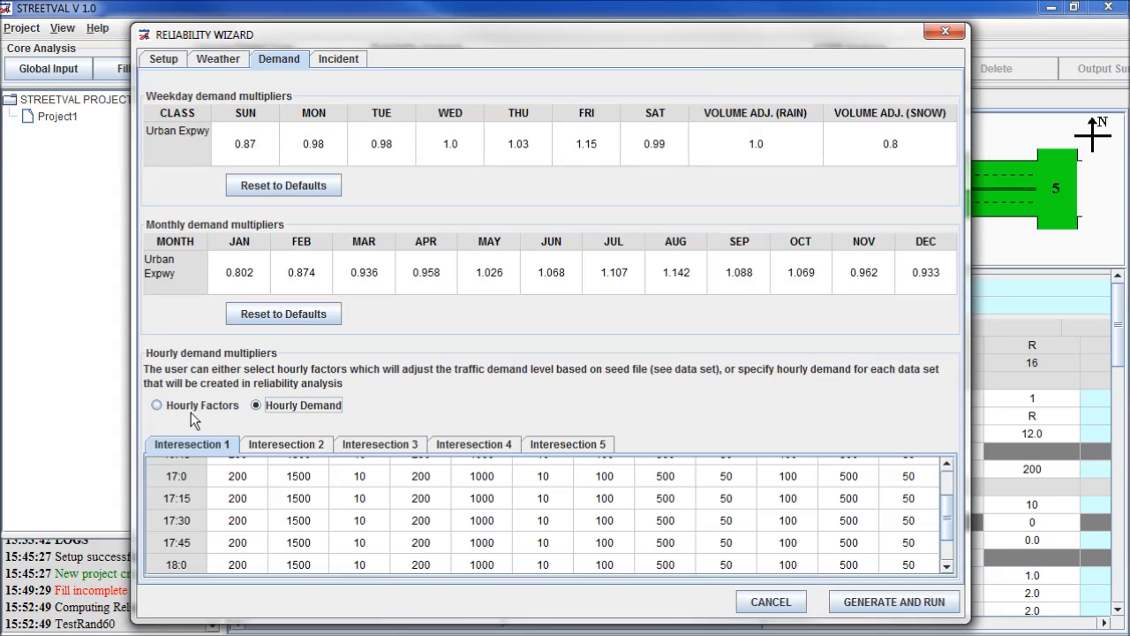
pyautogui.moveTo(949, 525)
pyautogui.mouseDown()
pyautogui.moveTo(948, 500)
pyautogui.moveTo(951, 509)
pyautogui.mouseUp()
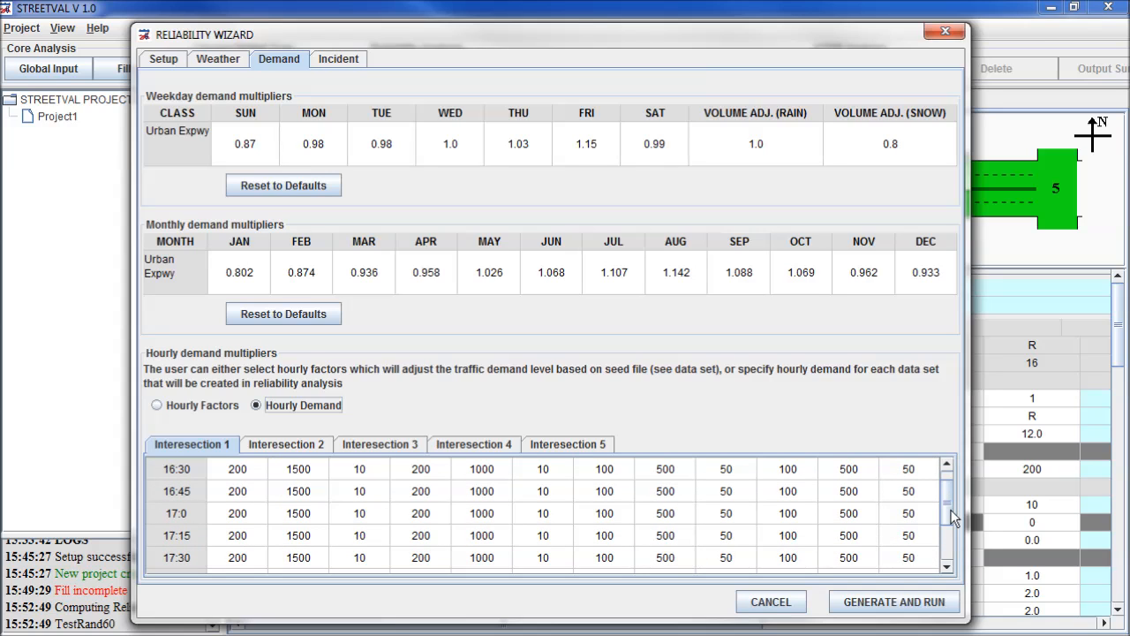
pyautogui.moveTo(951, 509); pyautogui.dragTo(952, 517)
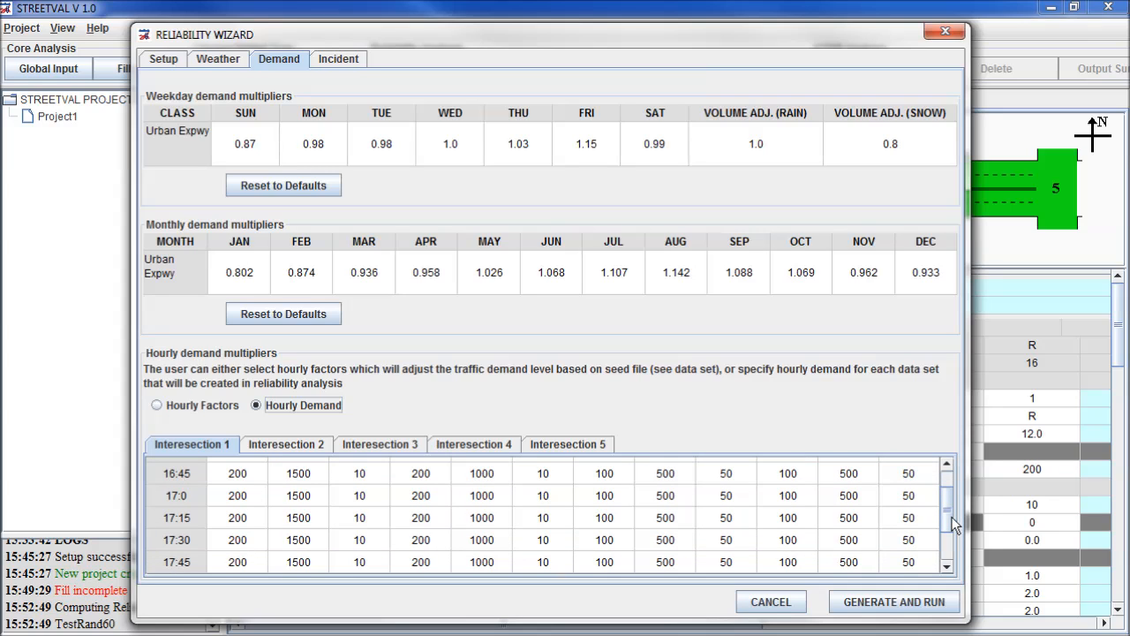
pyautogui.click(310, 505)
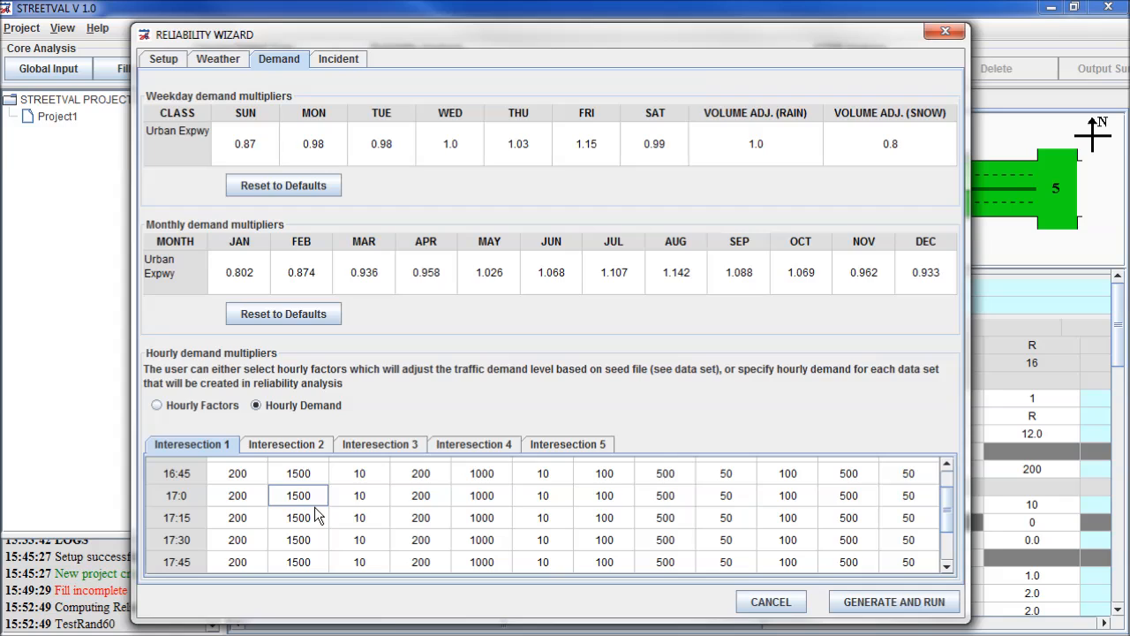
# Try an eastbound through demand of 2000 for the 17:0 period at Intersection 1, and restore it to 1500.
pyautogui.write('2000')
pyautogui.press('Return')
pyautogui.write('1500')
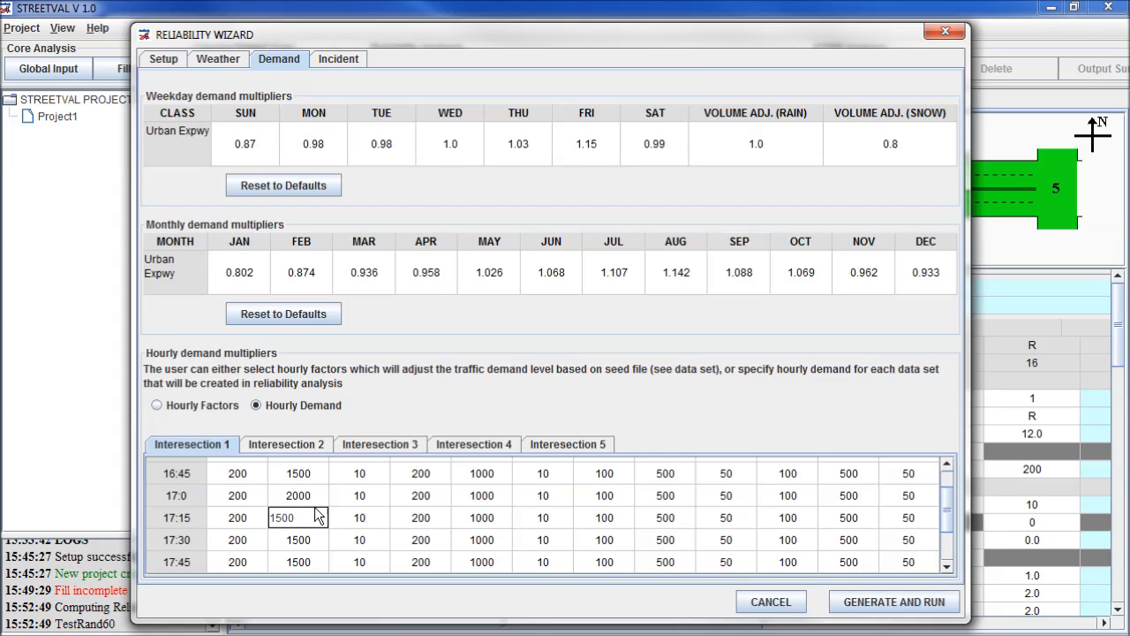
pyautogui.press('Return')
pyautogui.click(309, 500)
pyautogui.write('1500')
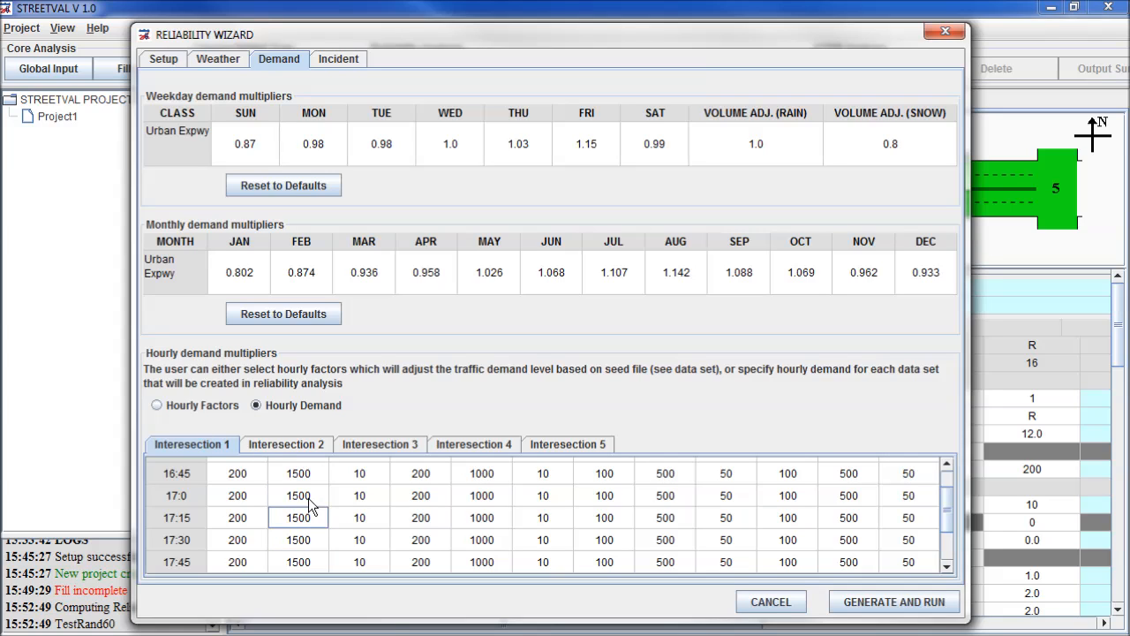
# Switch the hourly demand multipliers to Hourly Factors and review the incident settings, including the general, dry and rainfall tables.
pyautogui.click(191, 402)
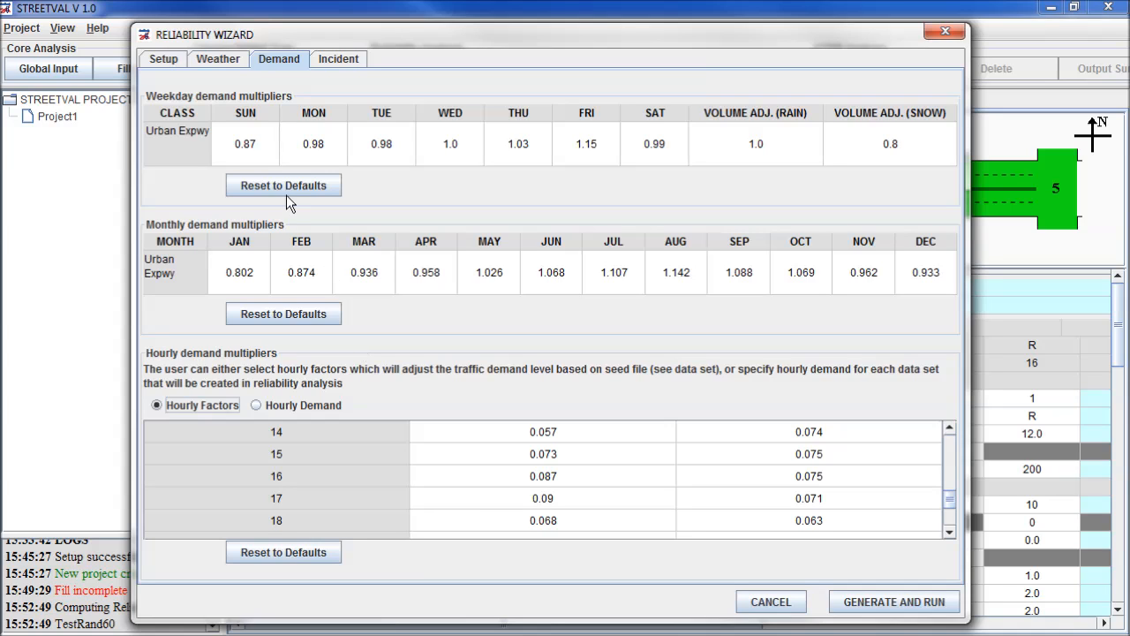
pyautogui.click(336, 64)
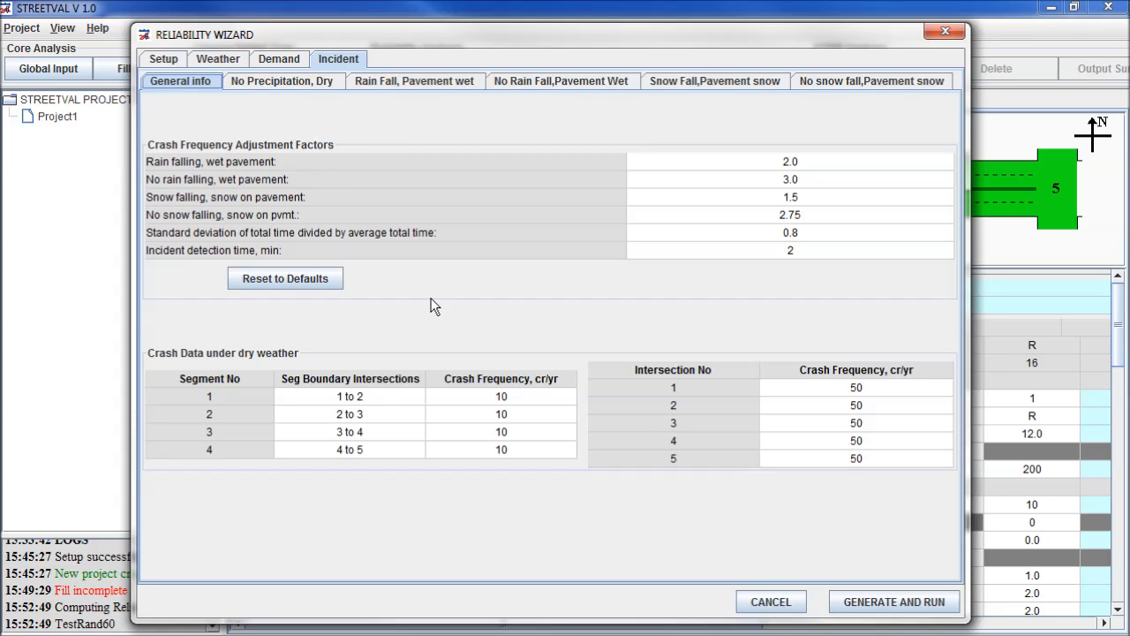
pyautogui.click(306, 81)
pyautogui.click(399, 84)
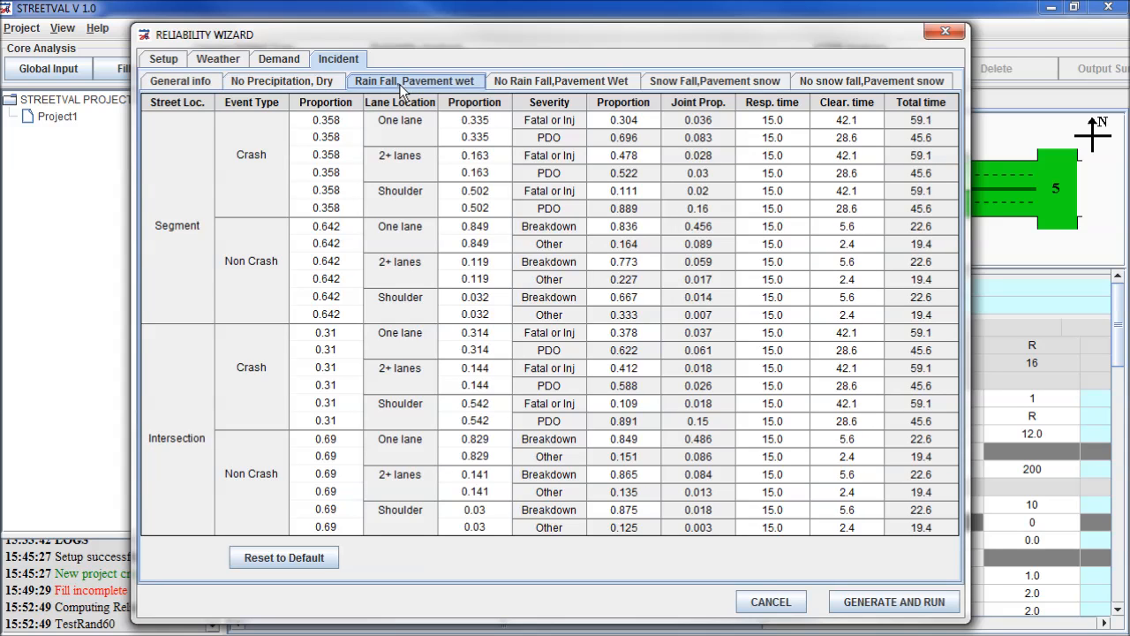
pyautogui.click(303, 82)
pyautogui.click(166, 82)
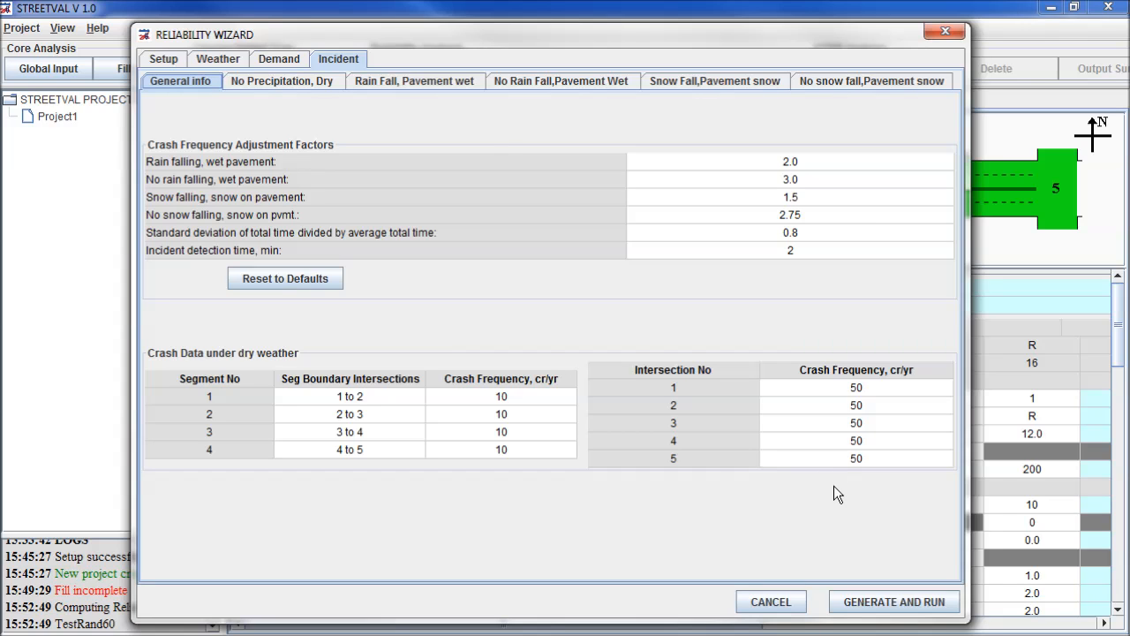
# Generate and run the reliability scenarios and look through the scenarios listed for Project1.
pyautogui.click(874, 607)
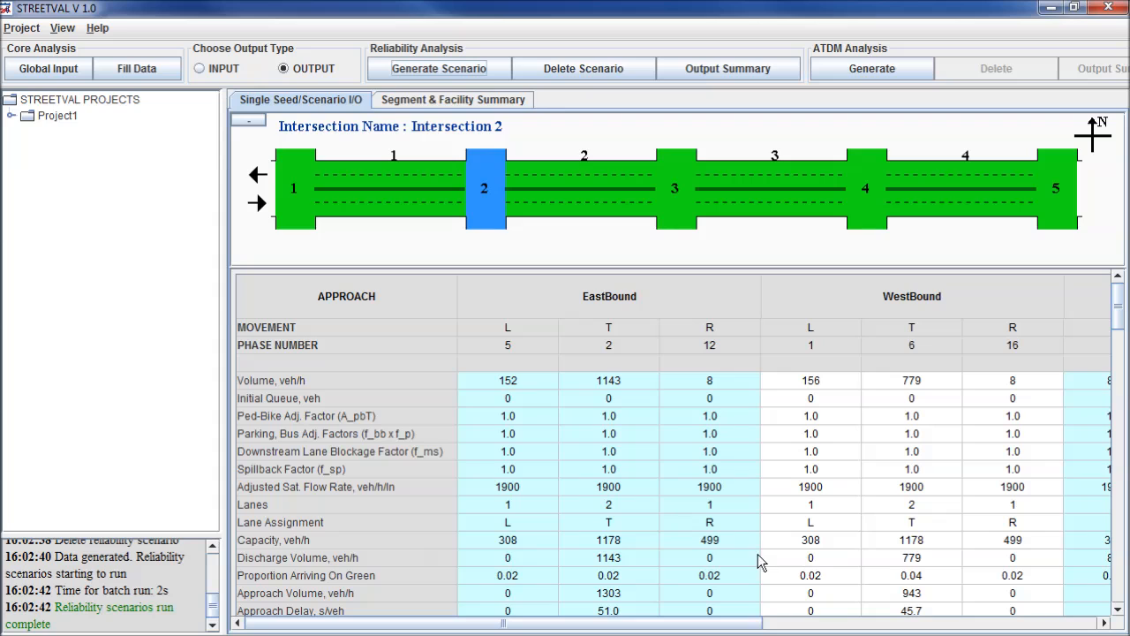
pyautogui.click(12, 116)
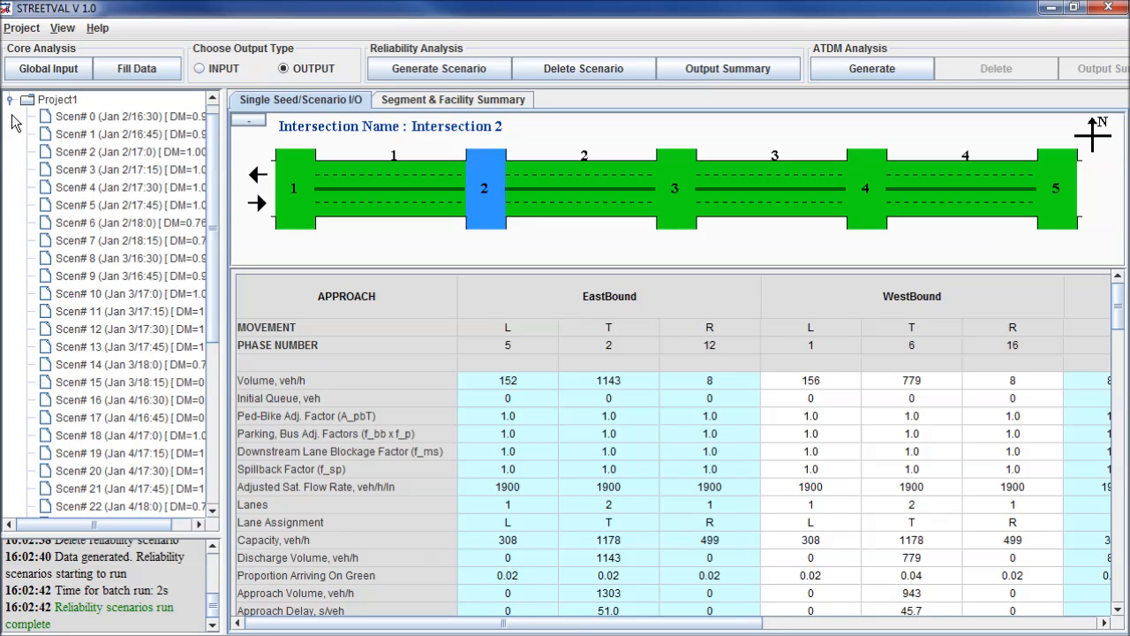
pyautogui.moveTo(212, 188); pyautogui.dragTo(211, 151)
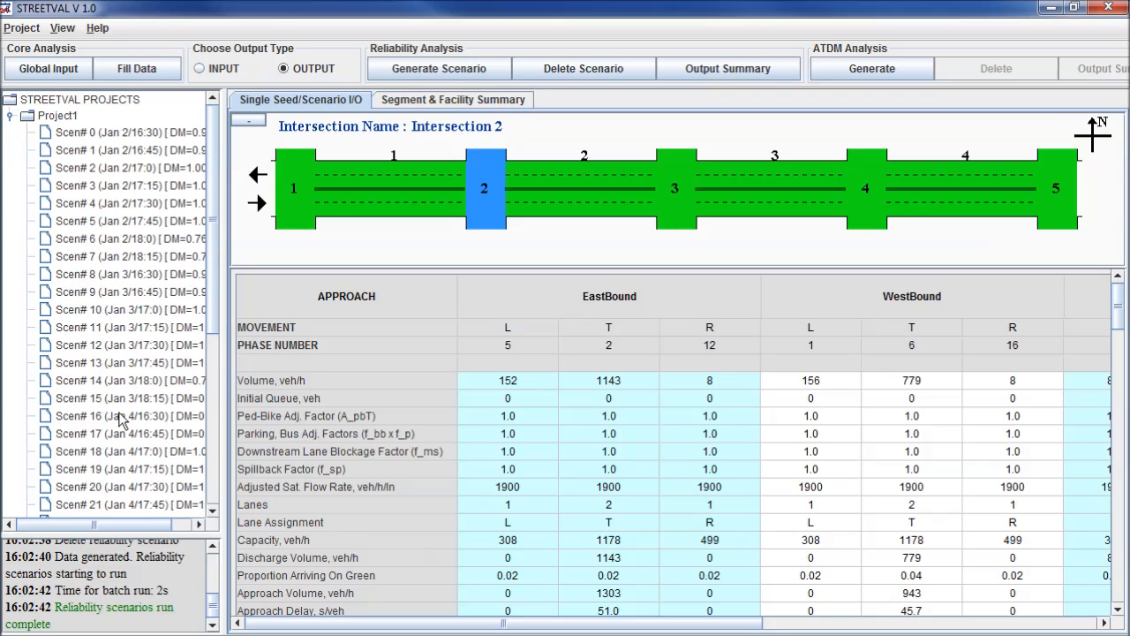
pyautogui.moveTo(211, 196); pyautogui.dragTo(204, 168)
pyautogui.click(8, 121)
# Review Project1's reliability output summary for TTI in the EB/NB (NEMA 2) and WB/SB (NEMA 6) directions.
pyautogui.click(43, 117)
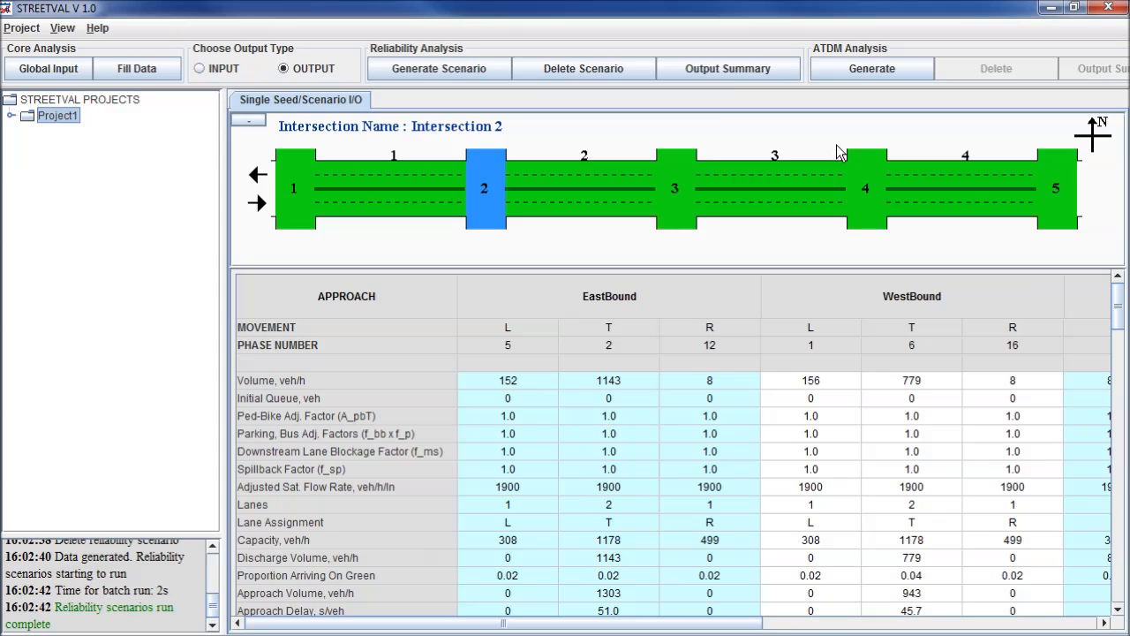
pyautogui.click(696, 76)
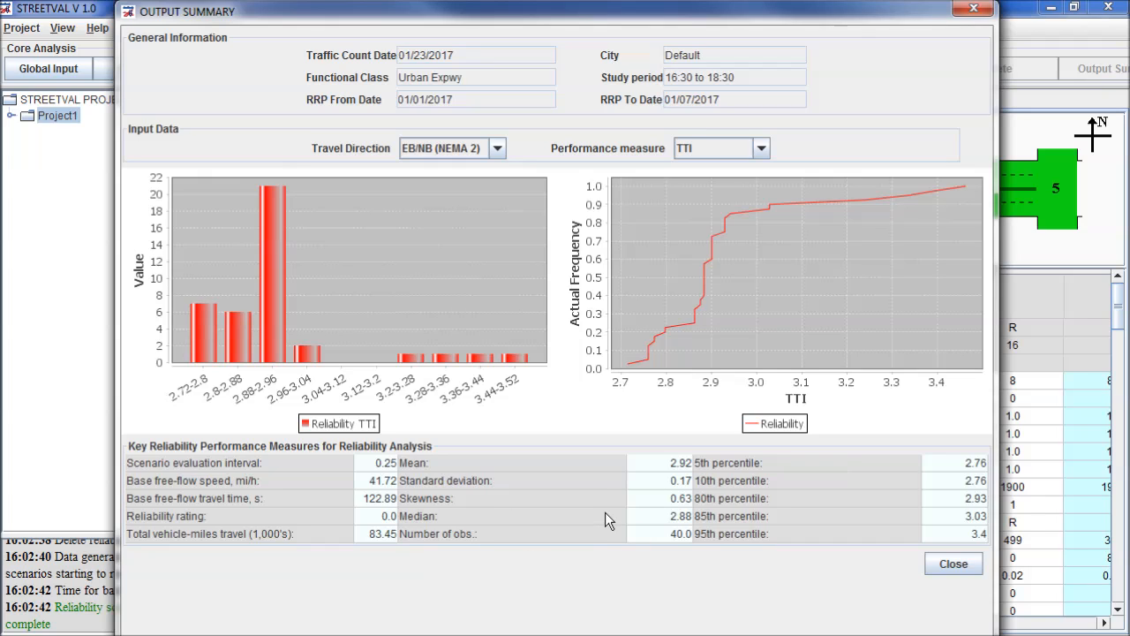
pyautogui.click(550, 464)
pyautogui.click(647, 462)
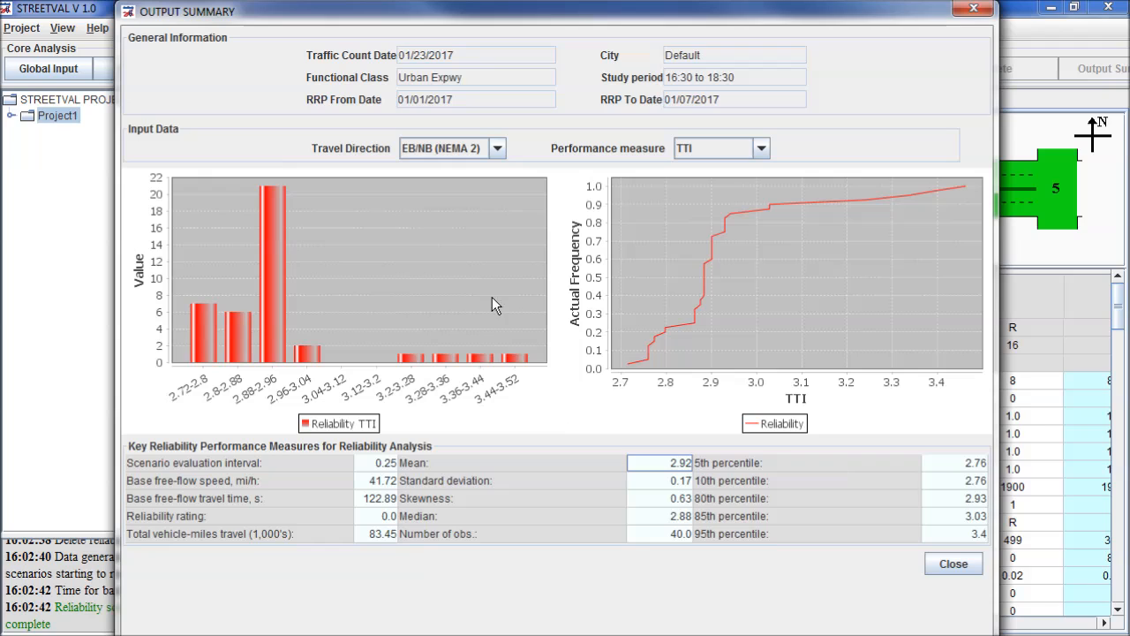
pyautogui.click(472, 149)
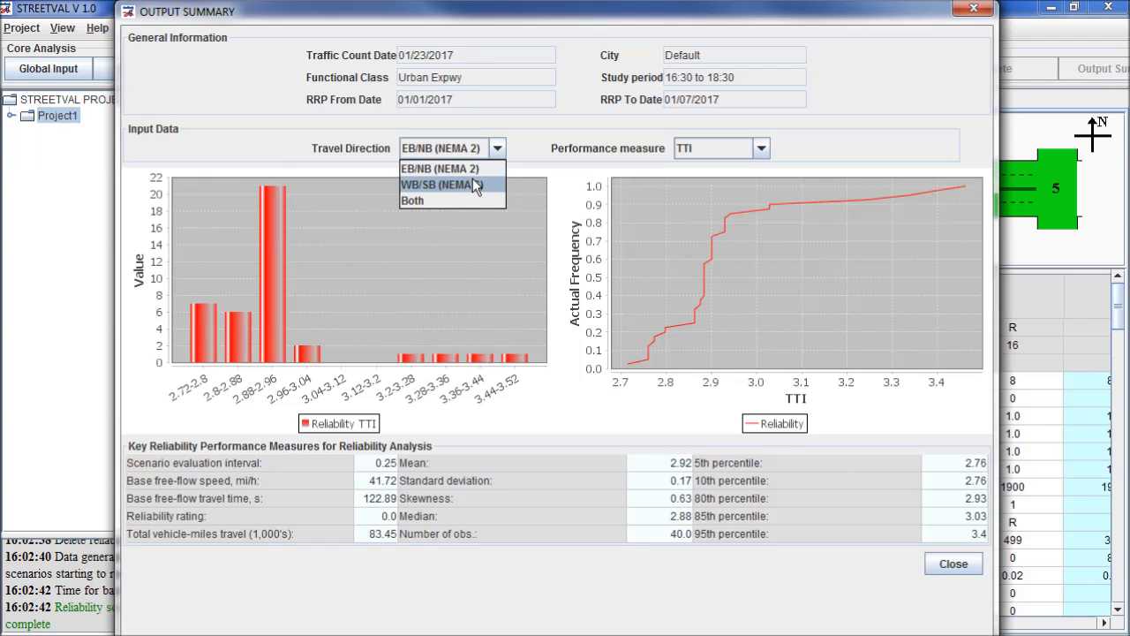
pyautogui.click(473, 179)
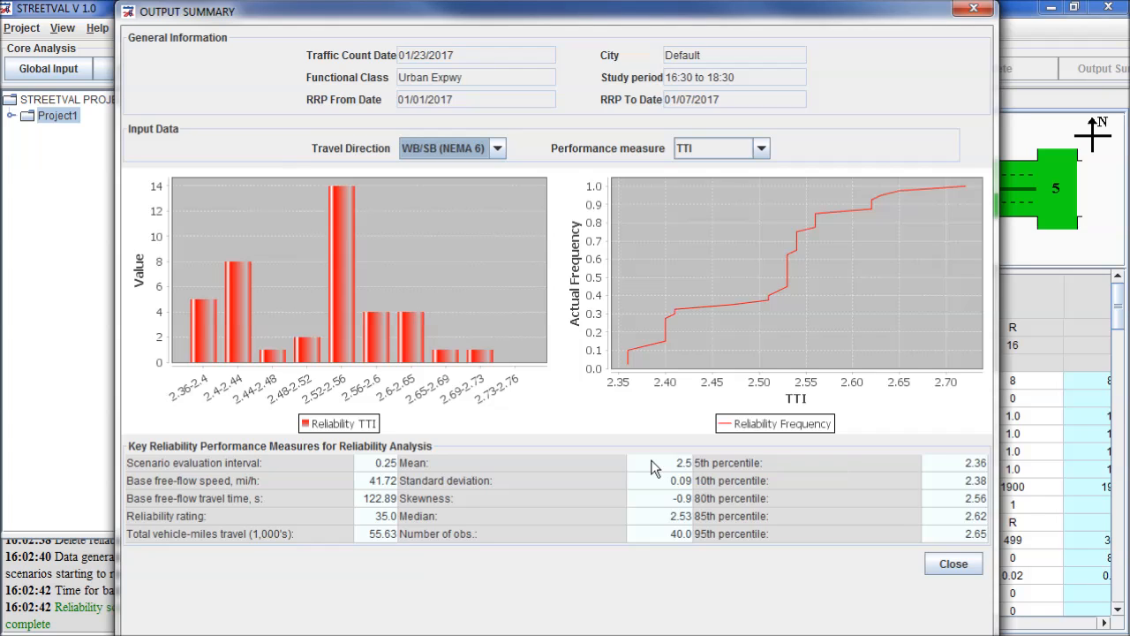
pyautogui.click(952, 569)
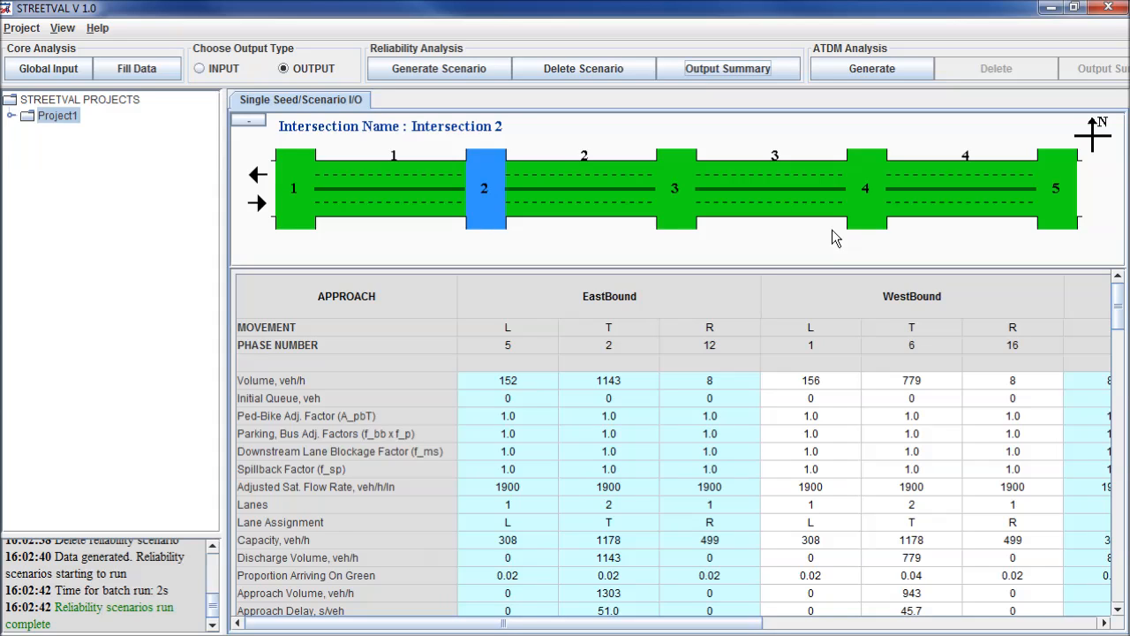
# Start ATDM scenario generation and review the lane adjustment, offset, phase split and cycle length inputs for Intersection 1.
pyautogui.click(880, 73)
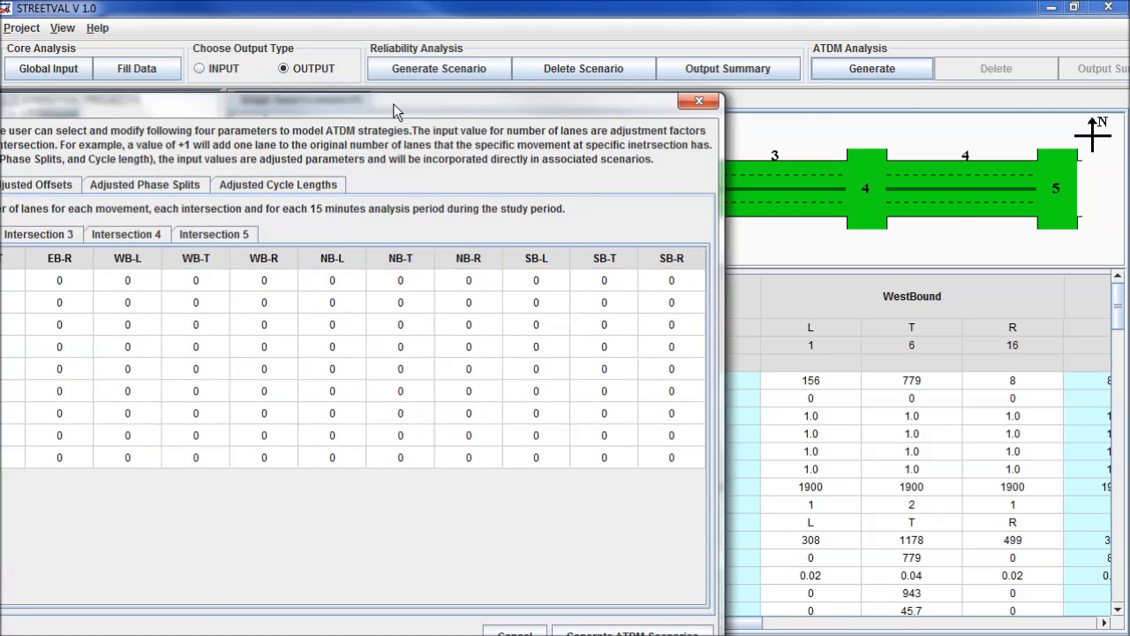
pyautogui.moveTo(393, 103); pyautogui.dragTo(663, 38)
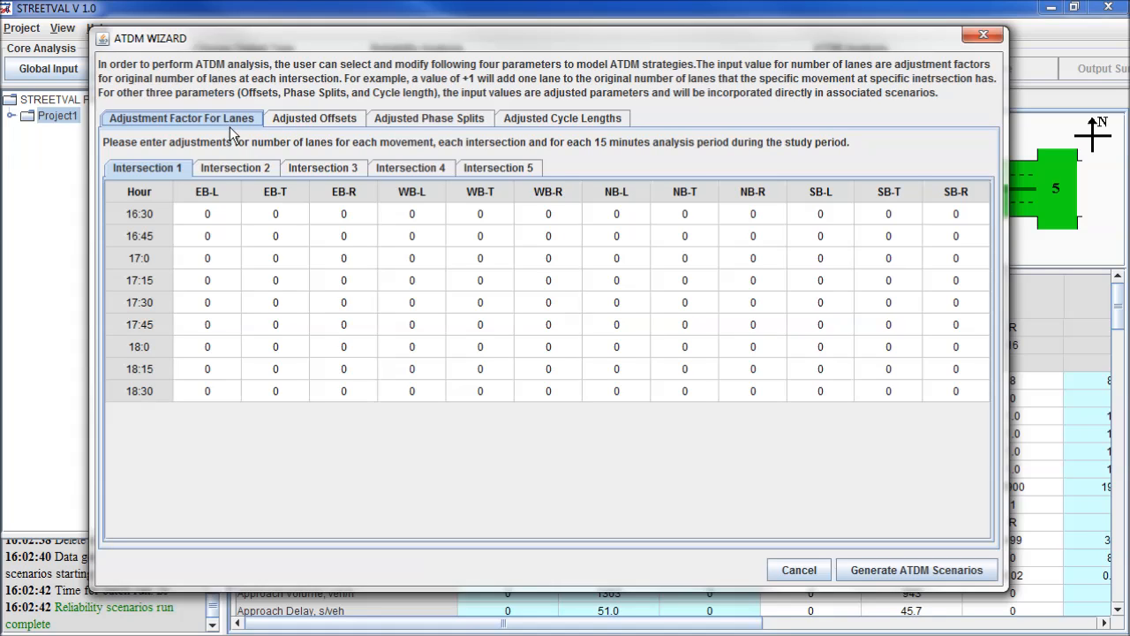
pyautogui.click(344, 121)
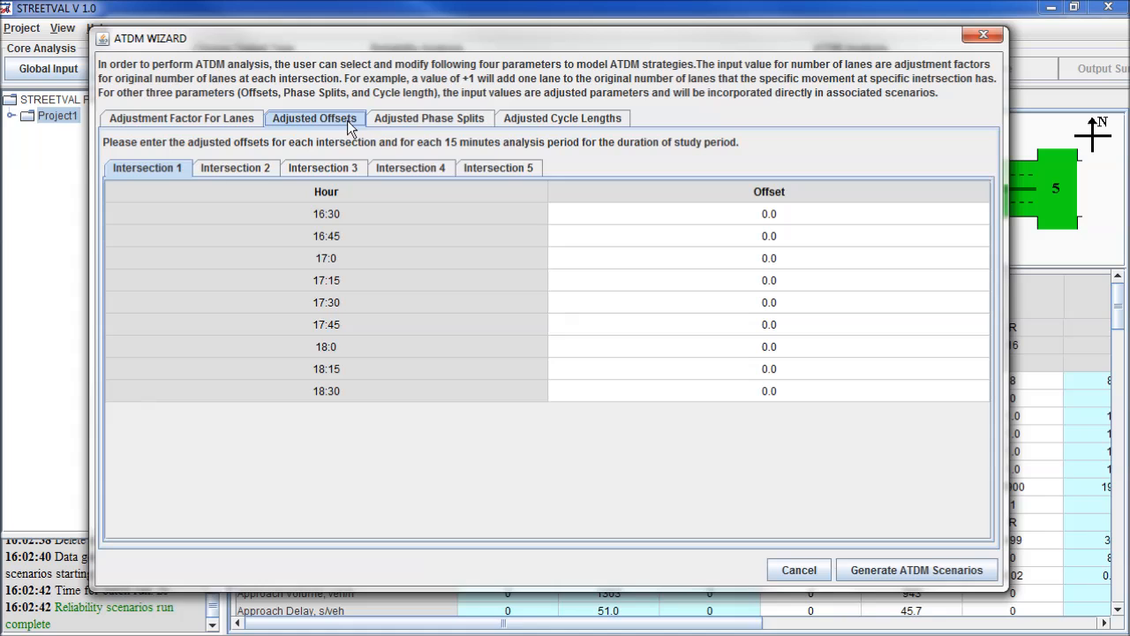
pyautogui.click(418, 123)
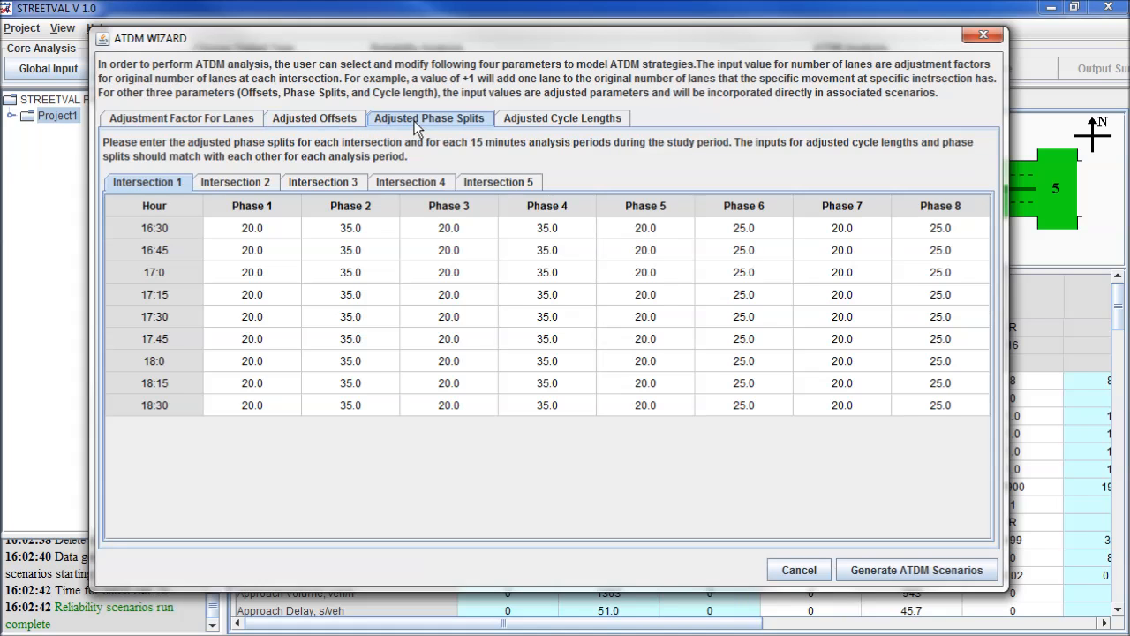
pyautogui.click(543, 117)
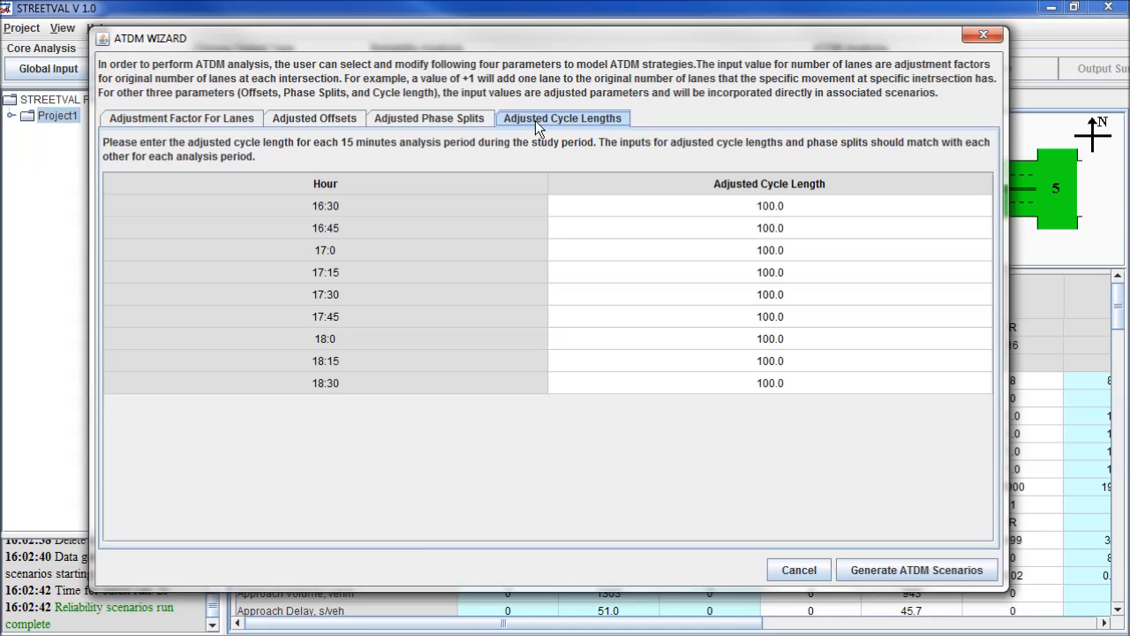
pyautogui.click(436, 122)
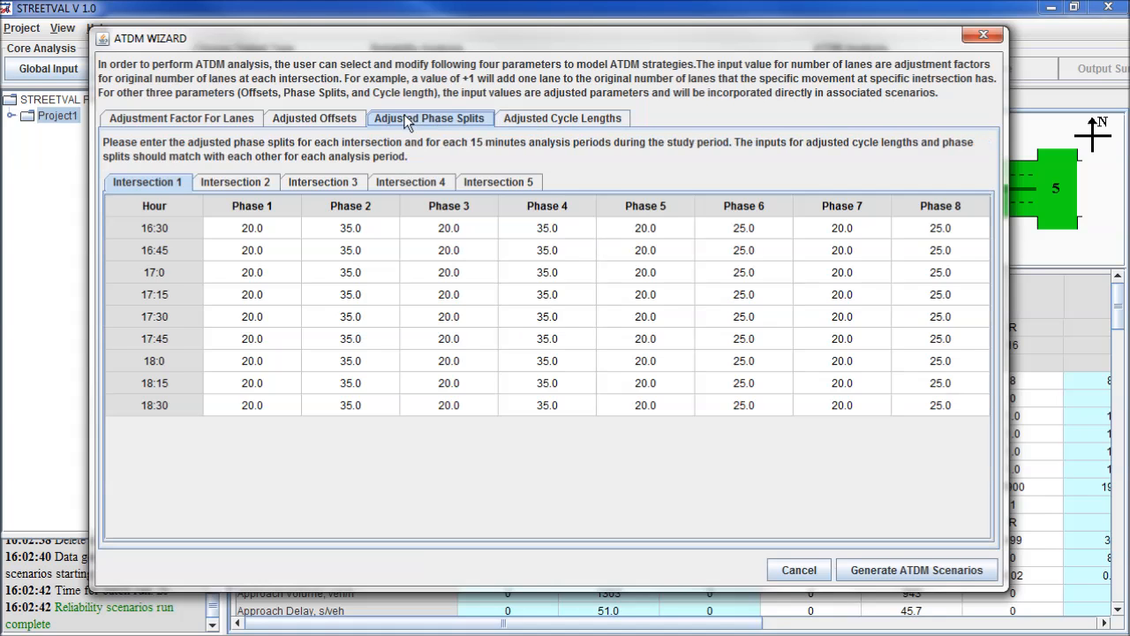
pyautogui.click(324, 119)
pyautogui.click(227, 121)
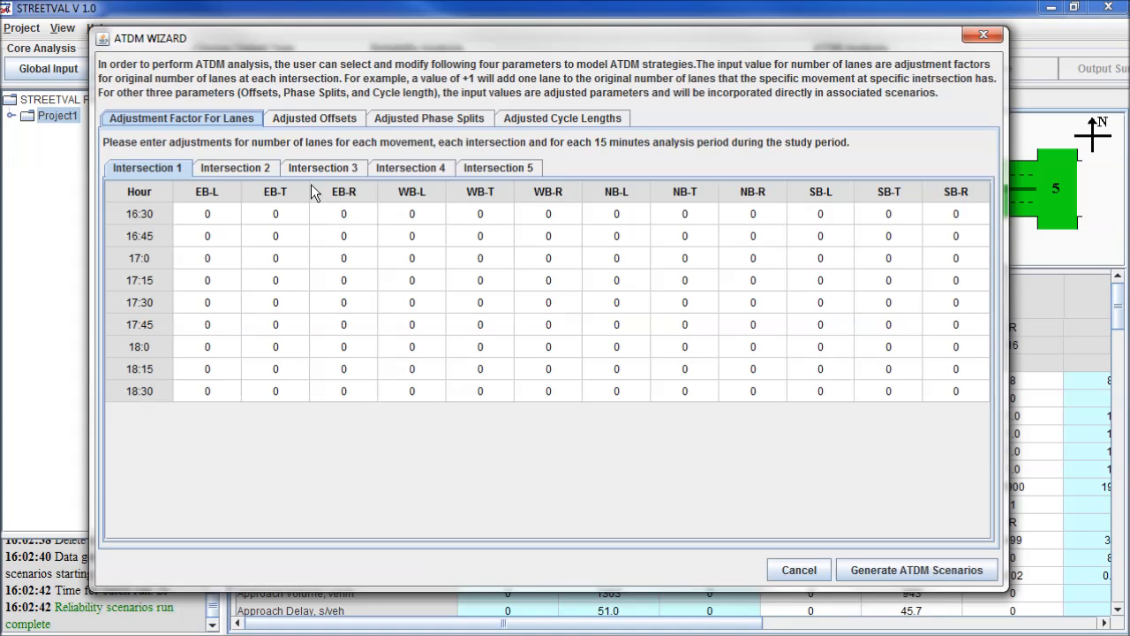
# Set the EB-T lane adjustment at Intersection 1 to 1 for every 15-minute period from 16:30 to 18:30.
pyautogui.click(293, 217)
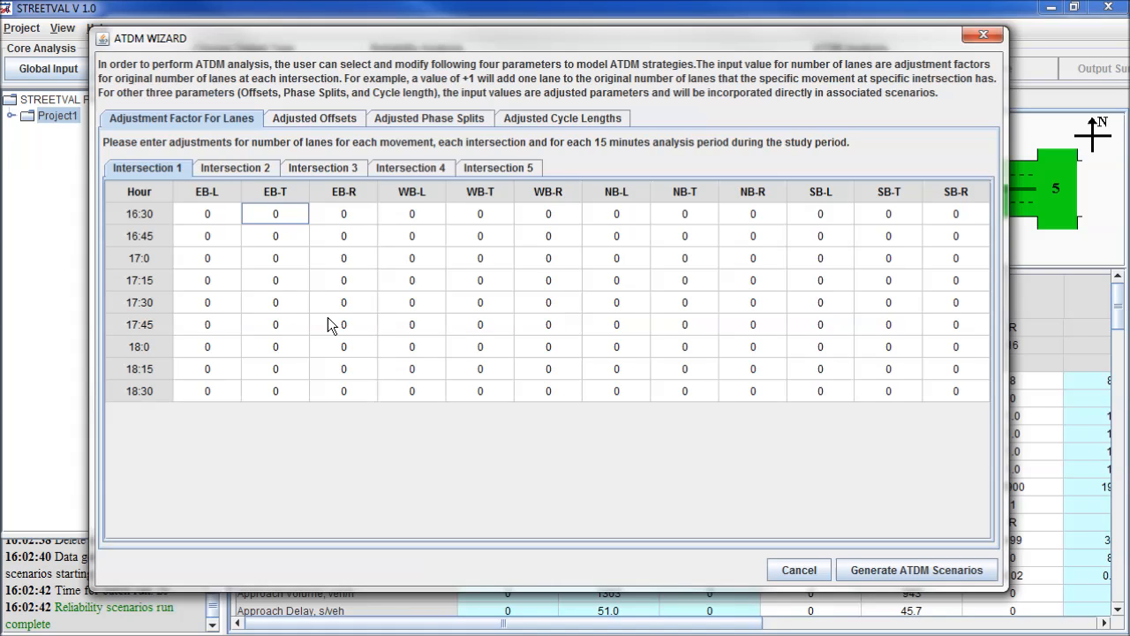
pyautogui.write('1')
pyautogui.press('Return')
pyautogui.write('1')
pyautogui.press('Return')
pyautogui.write('1')
pyautogui.press('Return')
pyautogui.write('1')
pyautogui.press('Return')
pyautogui.write('1')
pyautogui.press('Return')
pyautogui.write('1')
pyautogui.press('Return')
pyautogui.write('1')
pyautogui.press('Return')
pyautogui.write('1')
pyautogui.press('Return')
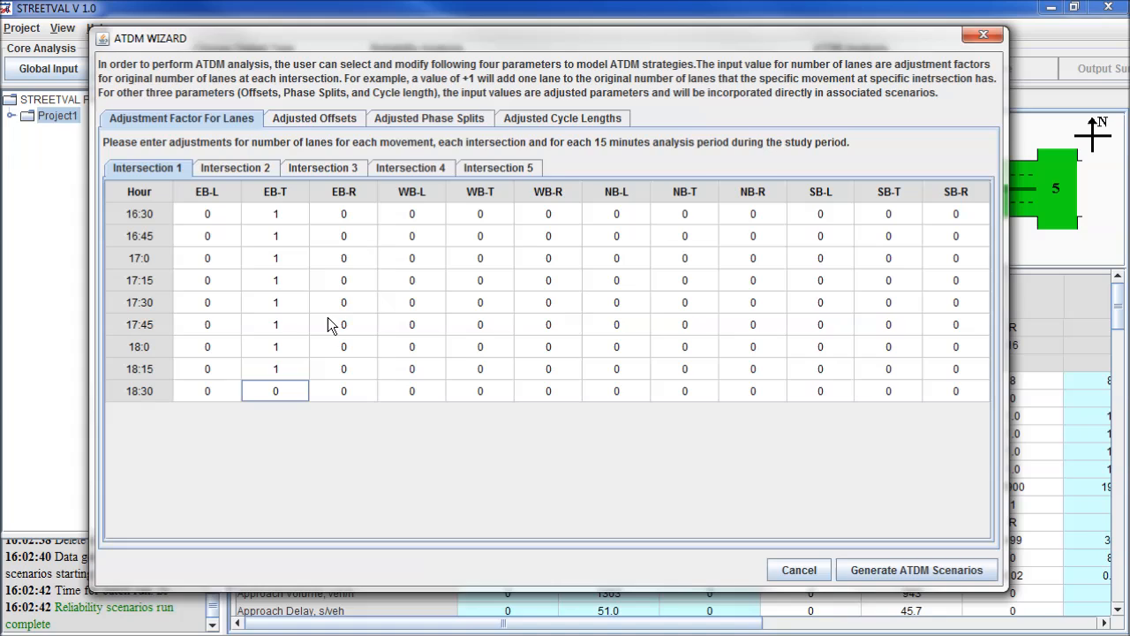
pyautogui.write('1')
pyautogui.press('Return')
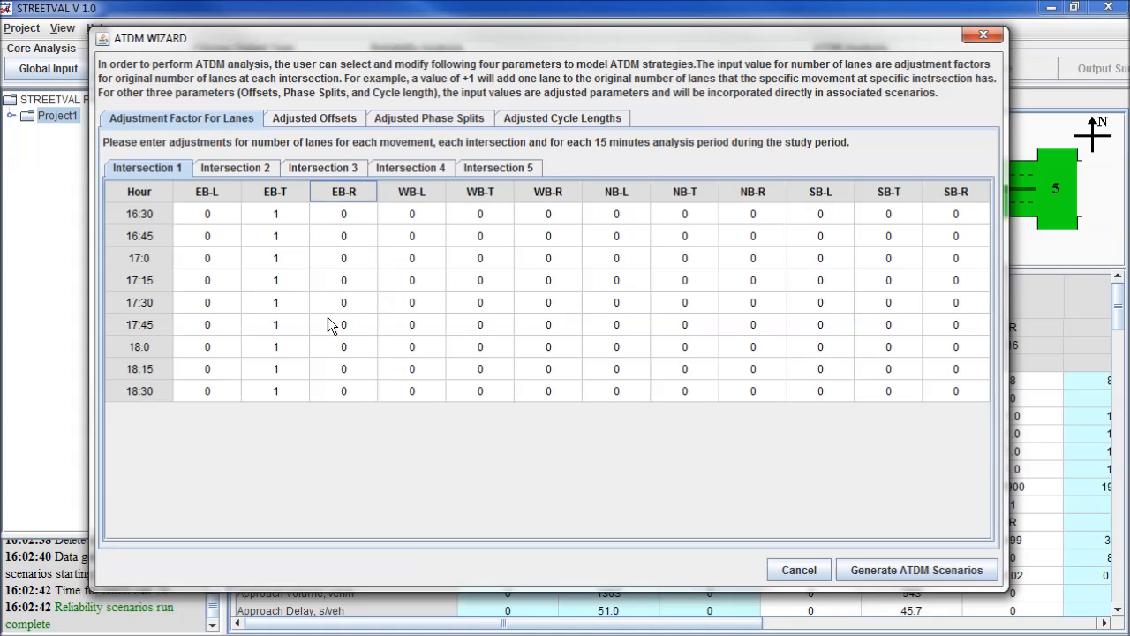
# Set the WB-T lane adjustment at Intersection 1 to -1 for every 15-minute period from 16:30 to 18:30.
pyautogui.click(479, 216)
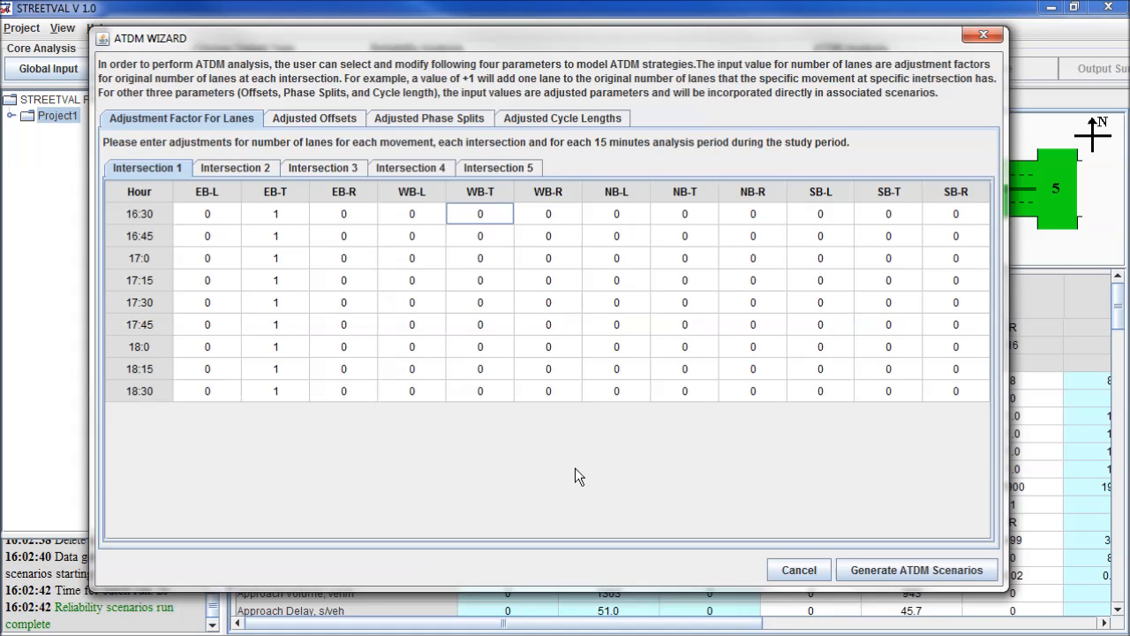
pyautogui.write('-1')
pyautogui.press('Return')
pyautogui.write('-1')
pyautogui.press('Return')
pyautogui.write('-1')
pyautogui.press('Return')
pyautogui.write('-1')
pyautogui.press('Return')
pyautogui.write('-1')
pyautogui.press('Return')
pyautogui.write('-1')
pyautogui.press('Return')
pyautogui.write('-1')
pyautogui.press('Return')
pyautogui.write('-1')
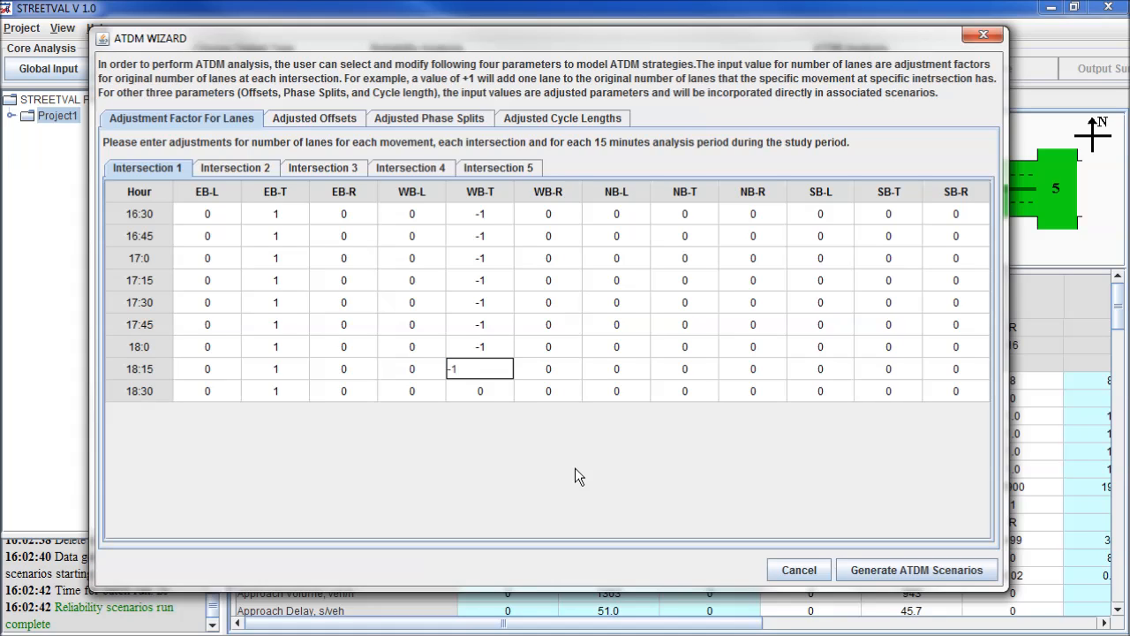
pyautogui.press('Return')
pyautogui.write('-1')
pyautogui.press('Return')
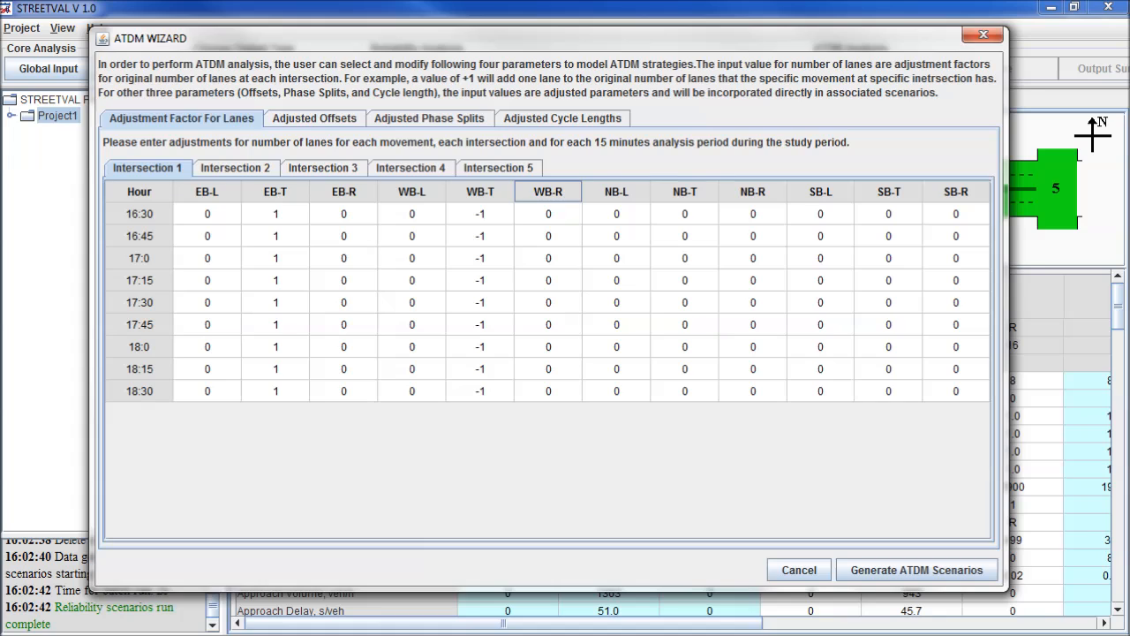
# Check the lane adjustments for Intersections 2 through 5.
pyautogui.click(244, 169)
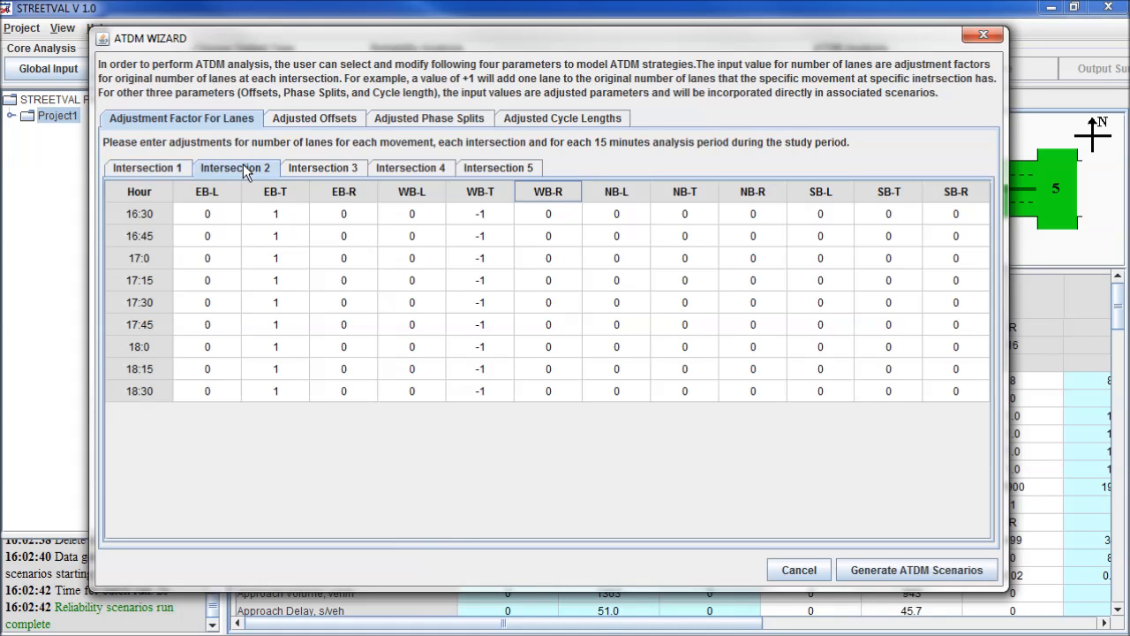
pyautogui.click(309, 170)
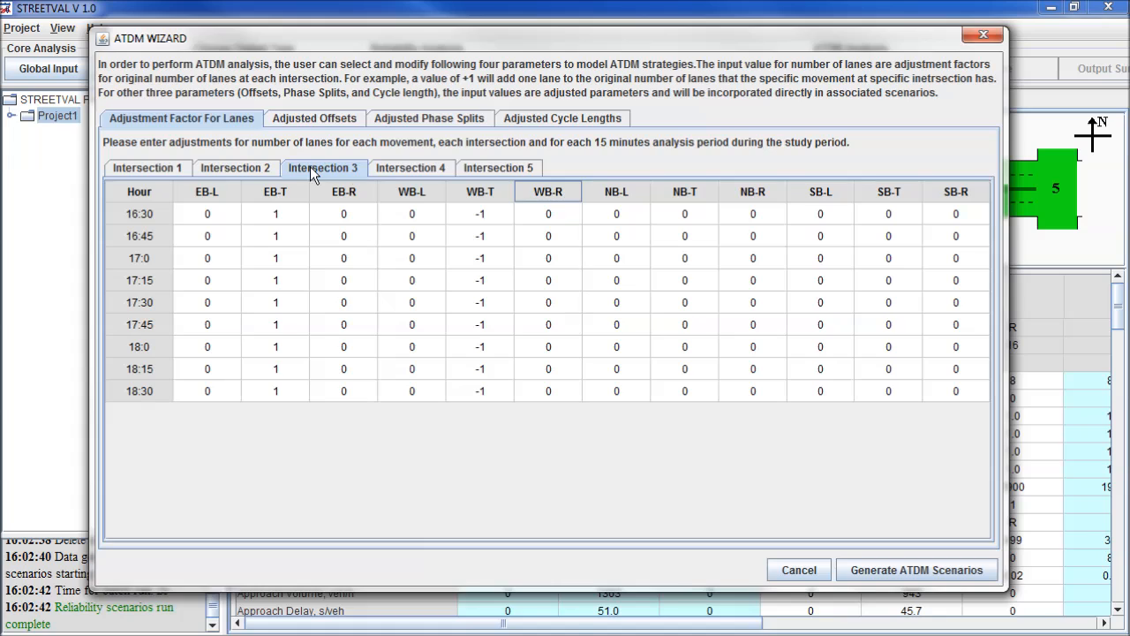
pyautogui.click(395, 168)
pyautogui.click(473, 167)
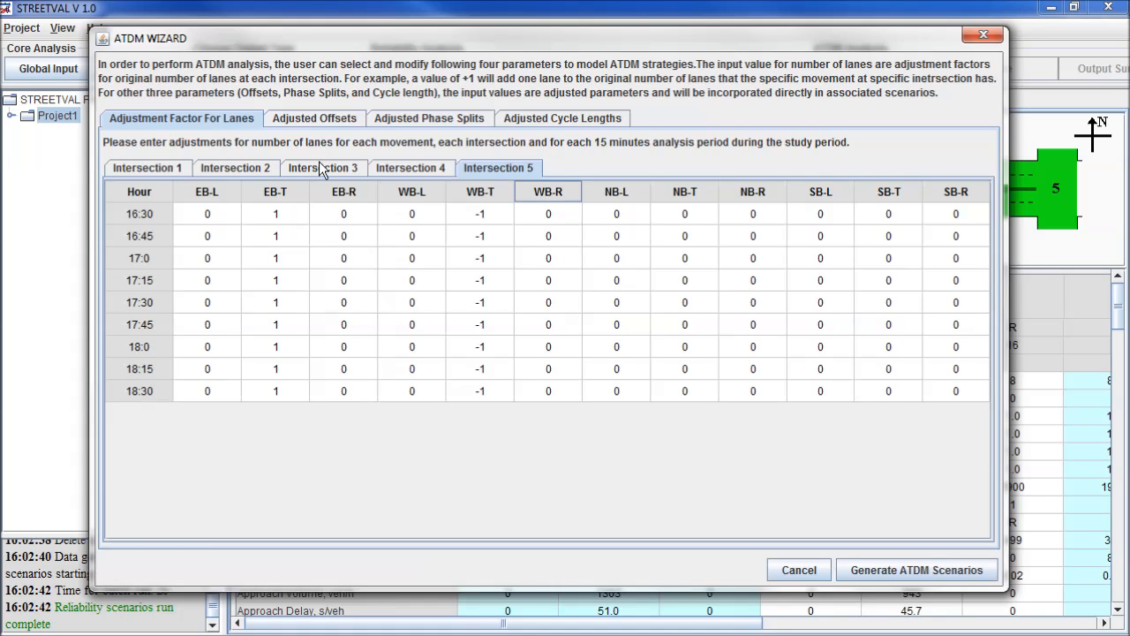
# Look over the adjusted offsets, phase splits and cycle lengths, and generate the ATDM scenarios with the lane adjustments.
pyautogui.click(326, 122)
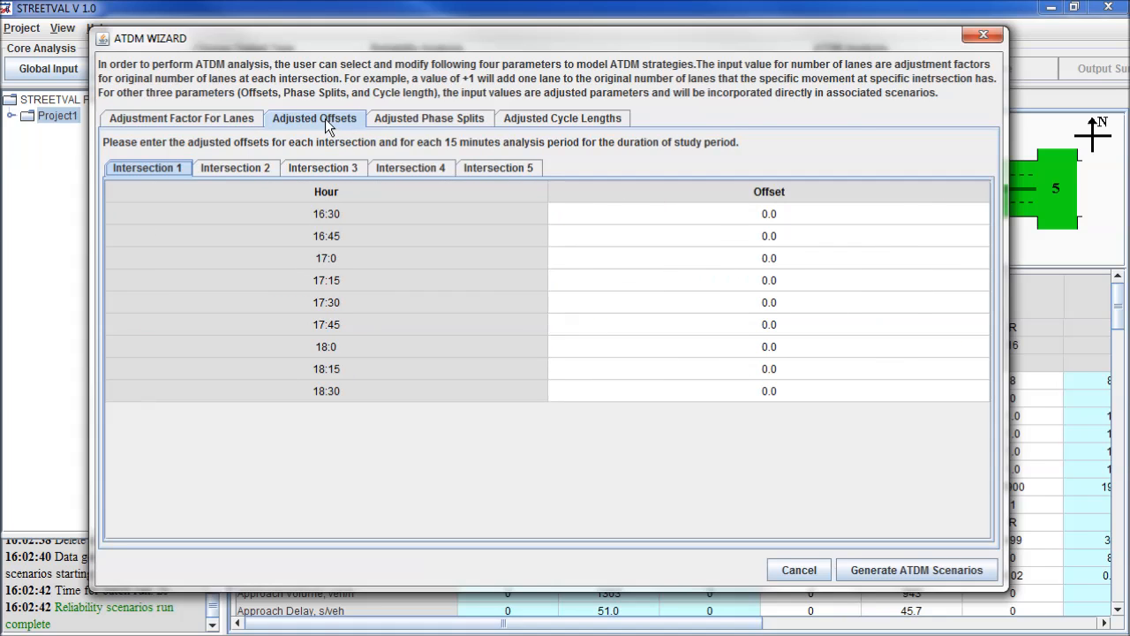
pyautogui.click(390, 123)
pyautogui.click(516, 122)
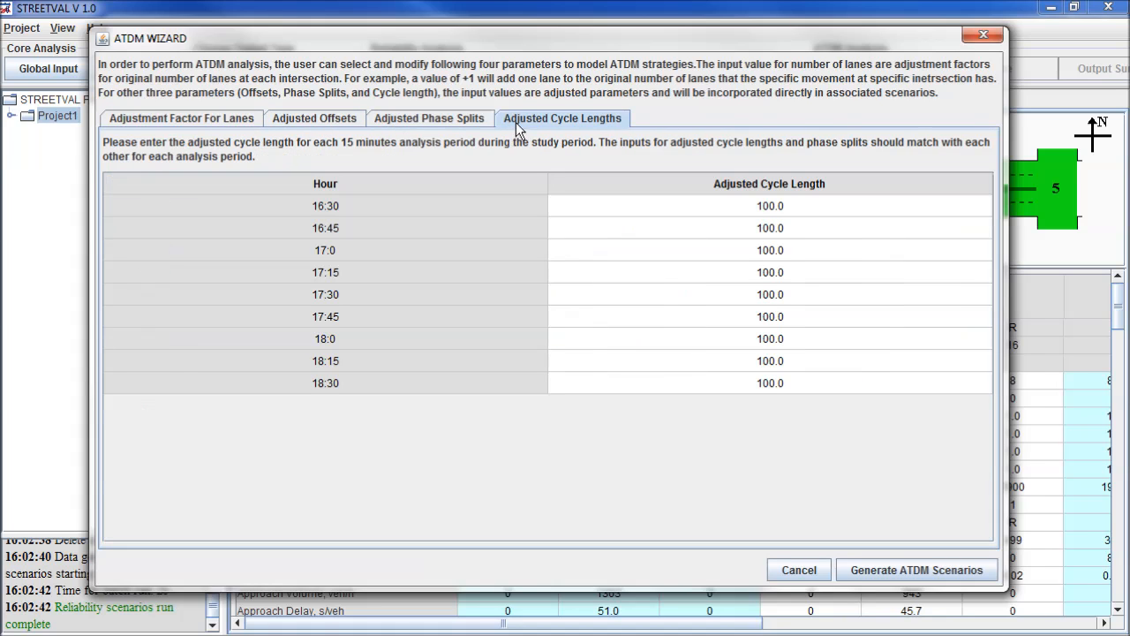
pyautogui.click(226, 118)
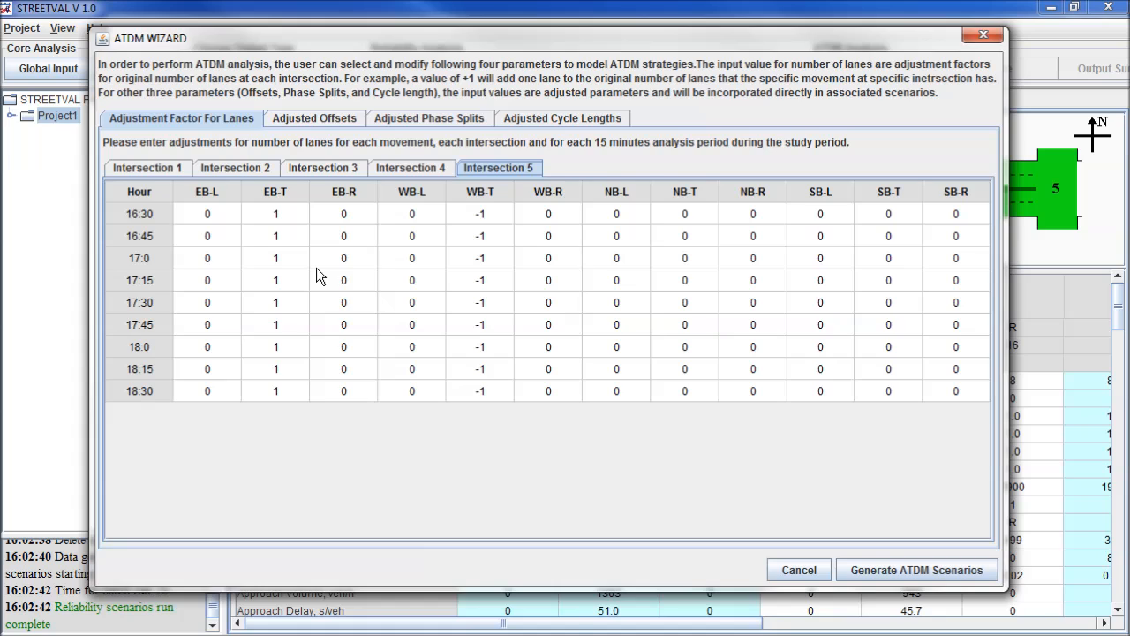
pyautogui.click(877, 571)
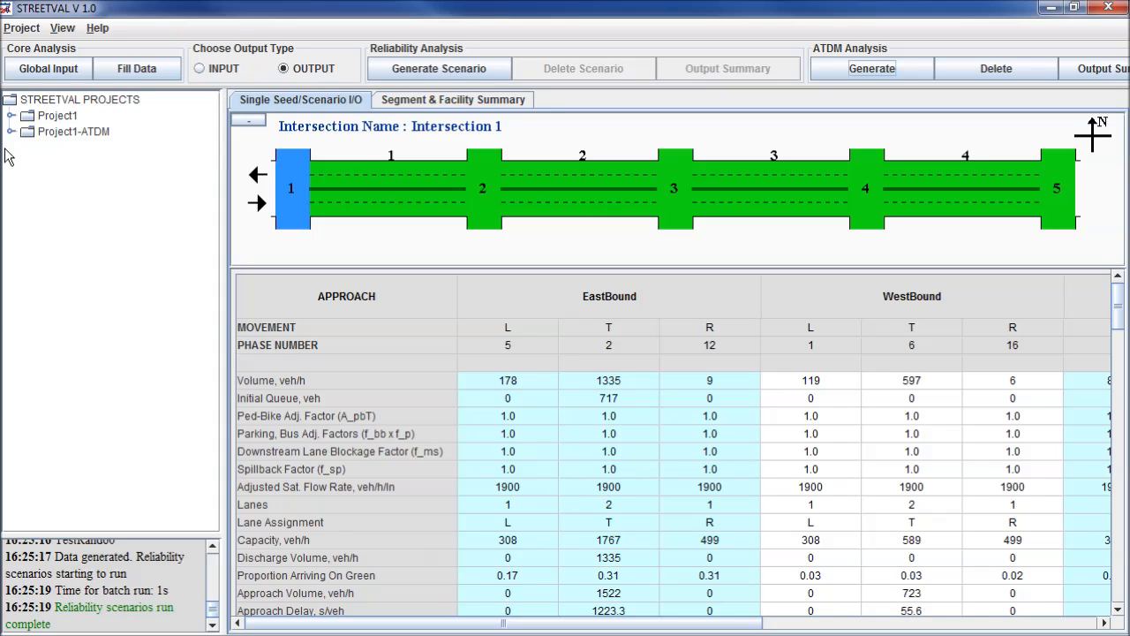
# Select the Project1-ATDM project and bring up its ATDM output summary.
pyautogui.click(43, 134)
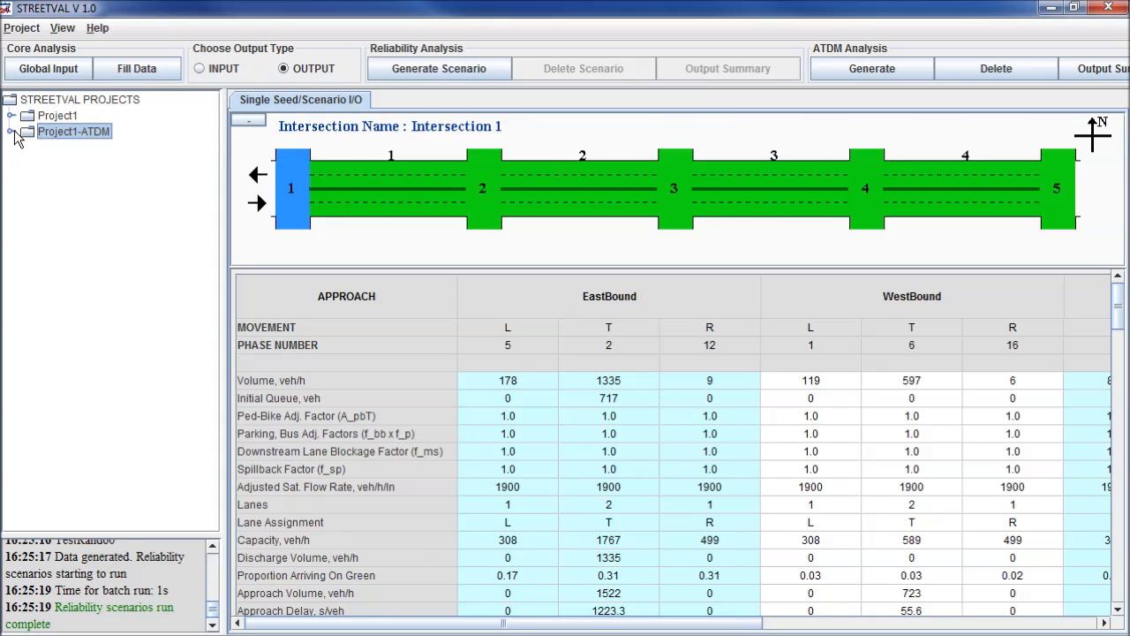
pyautogui.click(10, 132)
pyautogui.click(11, 103)
pyautogui.click(1087, 75)
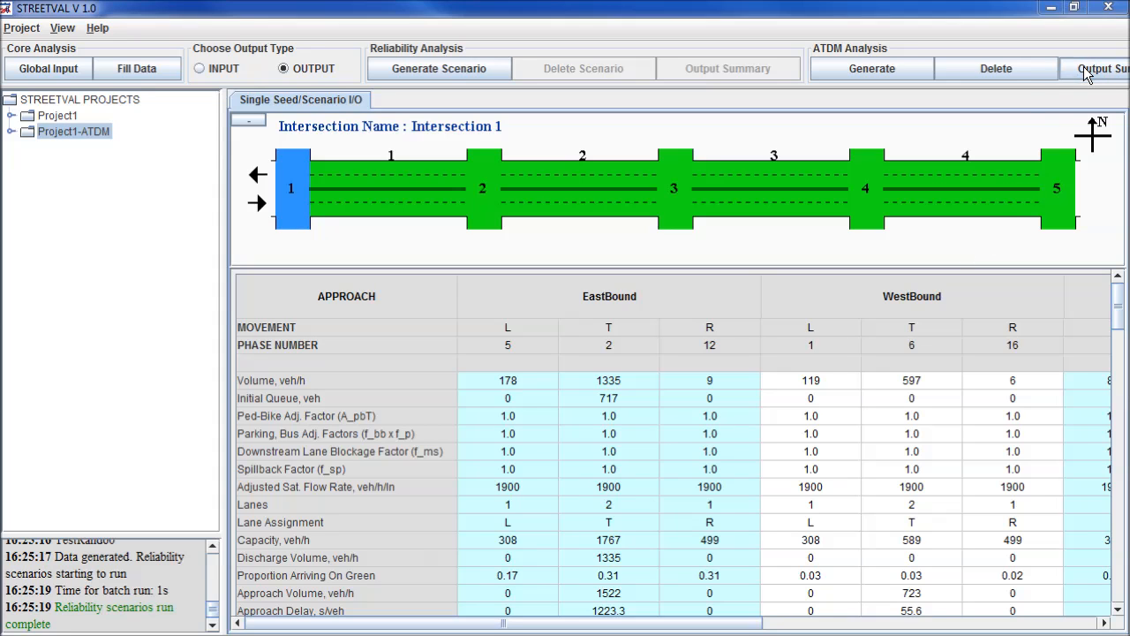
pyautogui.moveTo(0, 133); pyautogui.dragTo(793, 23)
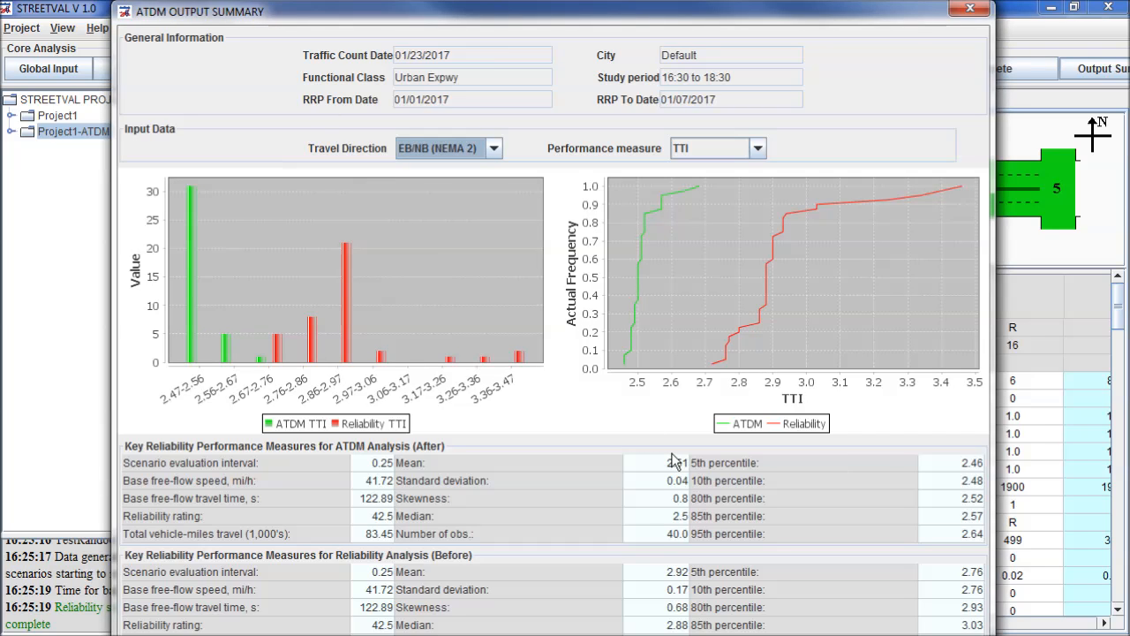
# View the before-and-after TTI distributions for the EB/NB, WB/SB and combined travel directions in the ATDM output summary.
pyautogui.click(462, 146)
pyautogui.click(458, 169)
pyautogui.click(444, 149)
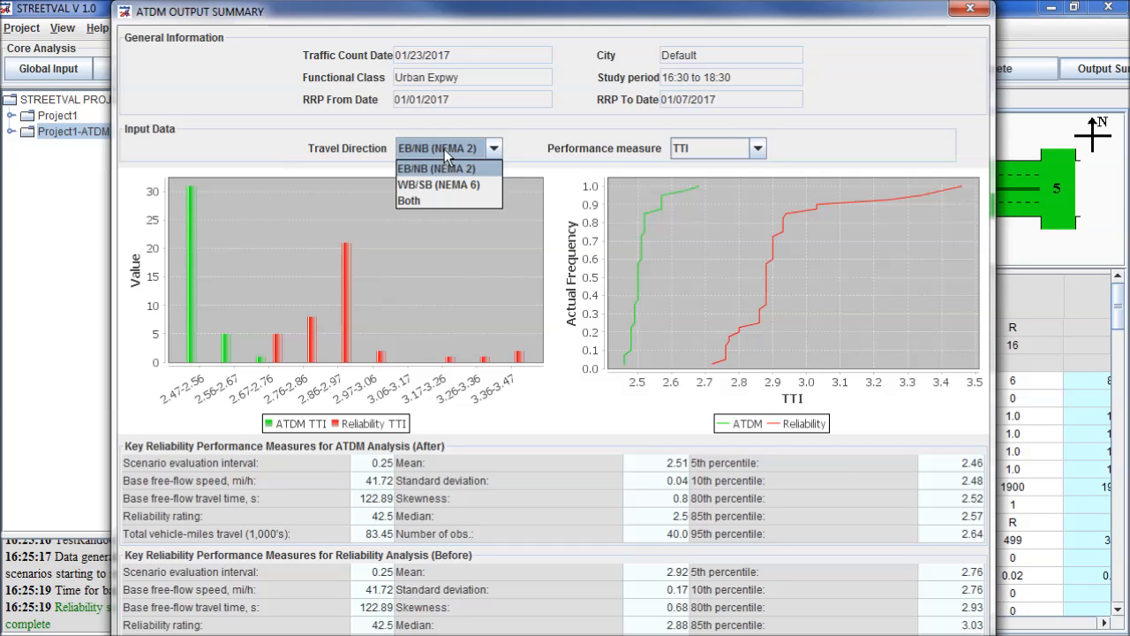
pyautogui.click(458, 185)
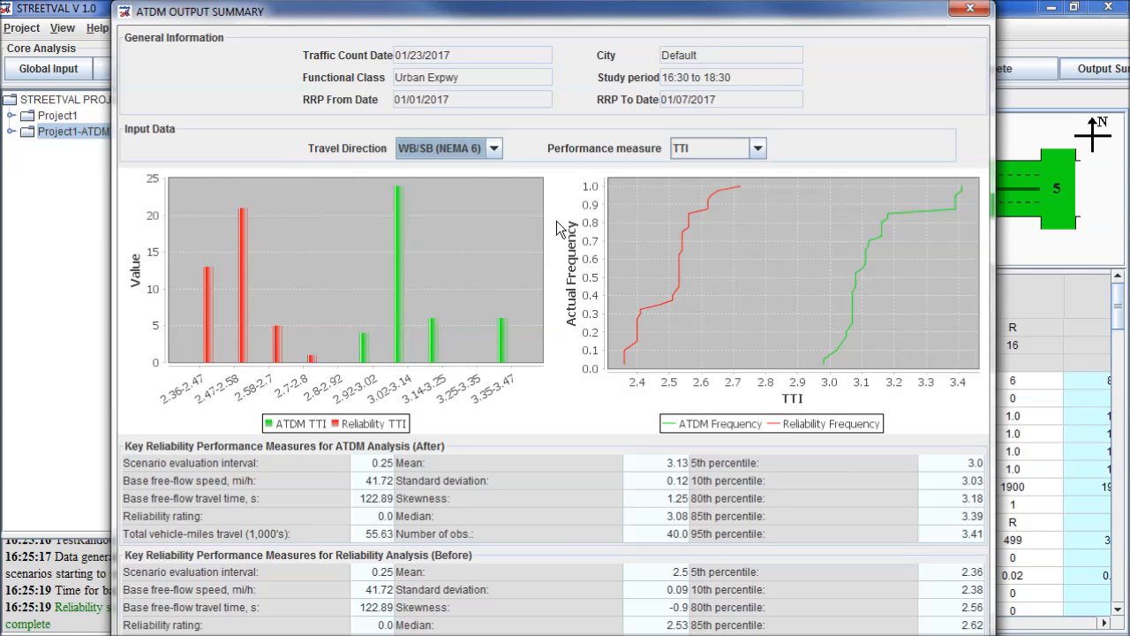
pyautogui.click(492, 150)
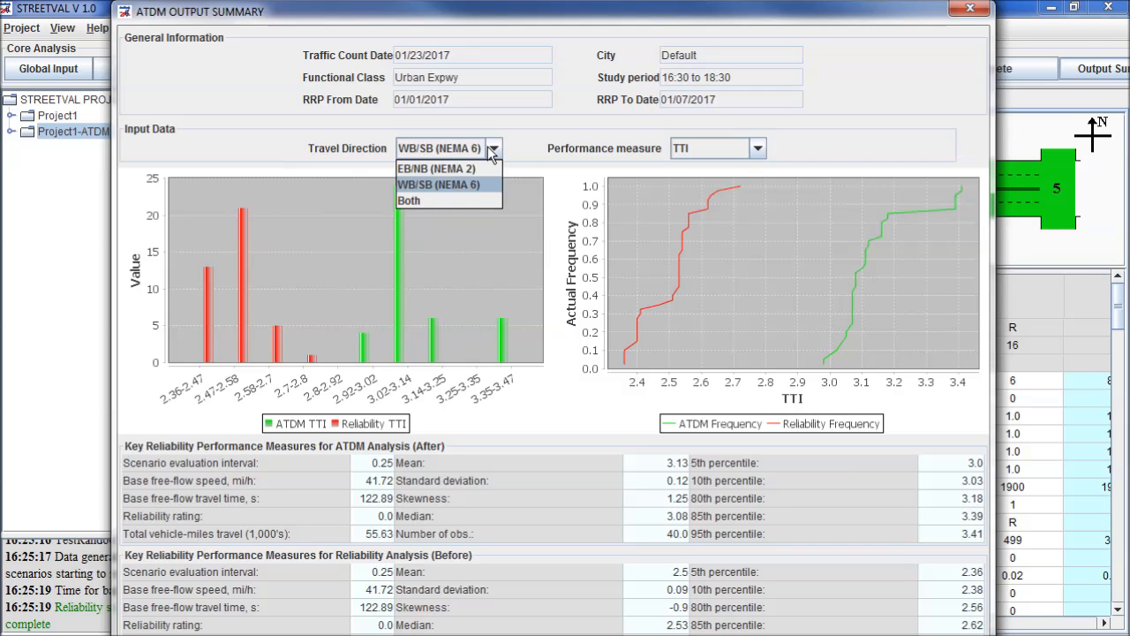
pyautogui.click(482, 202)
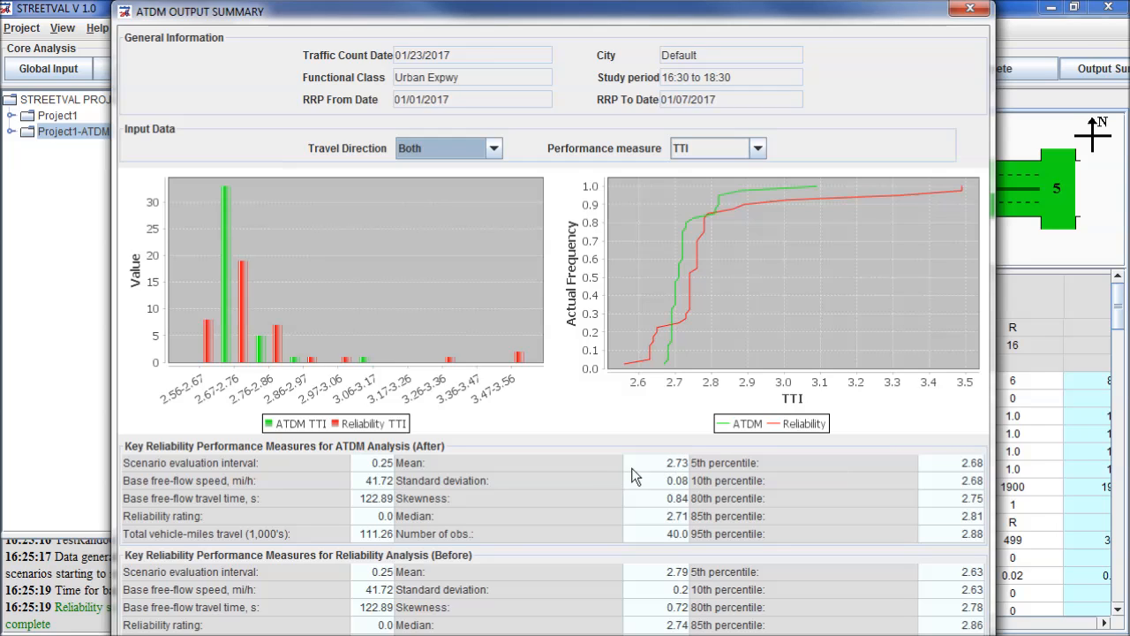
# Compare the mean TTI of the ATDM and reliability analyses for both directions, and close the output summary.
pyautogui.click(603, 466)
pyautogui.click(663, 465)
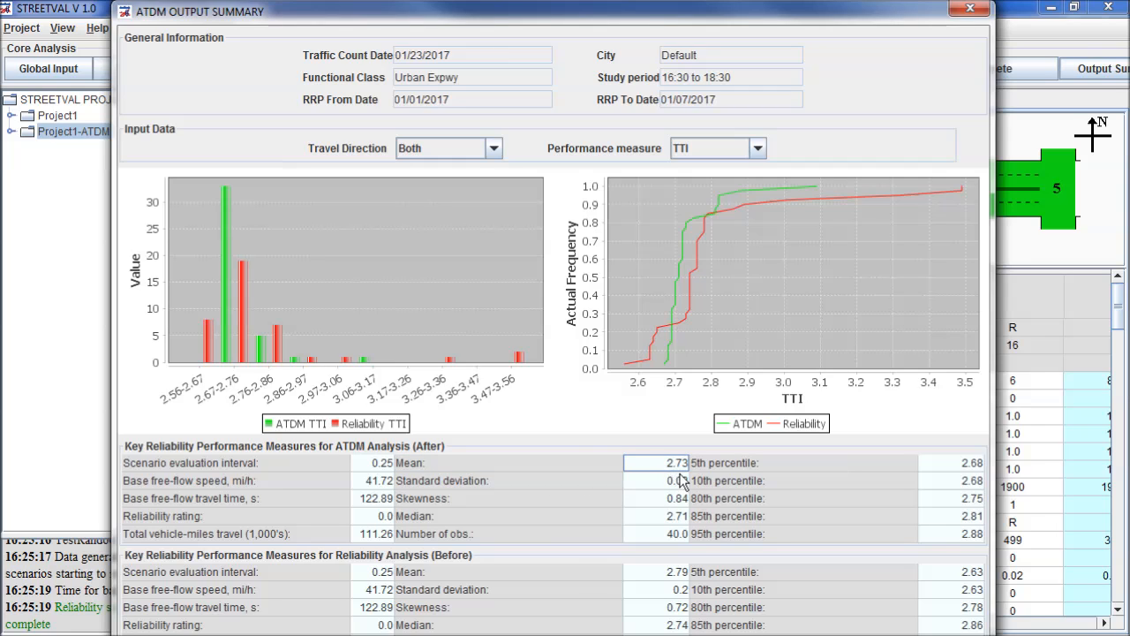
pyautogui.click(657, 574)
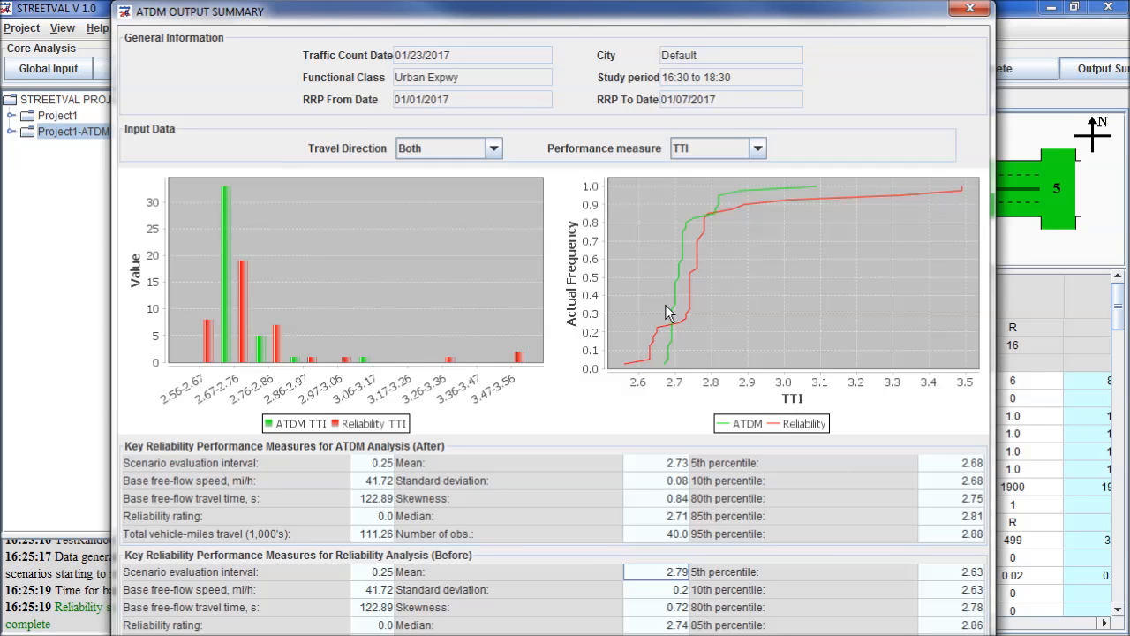
pyautogui.click(969, 10)
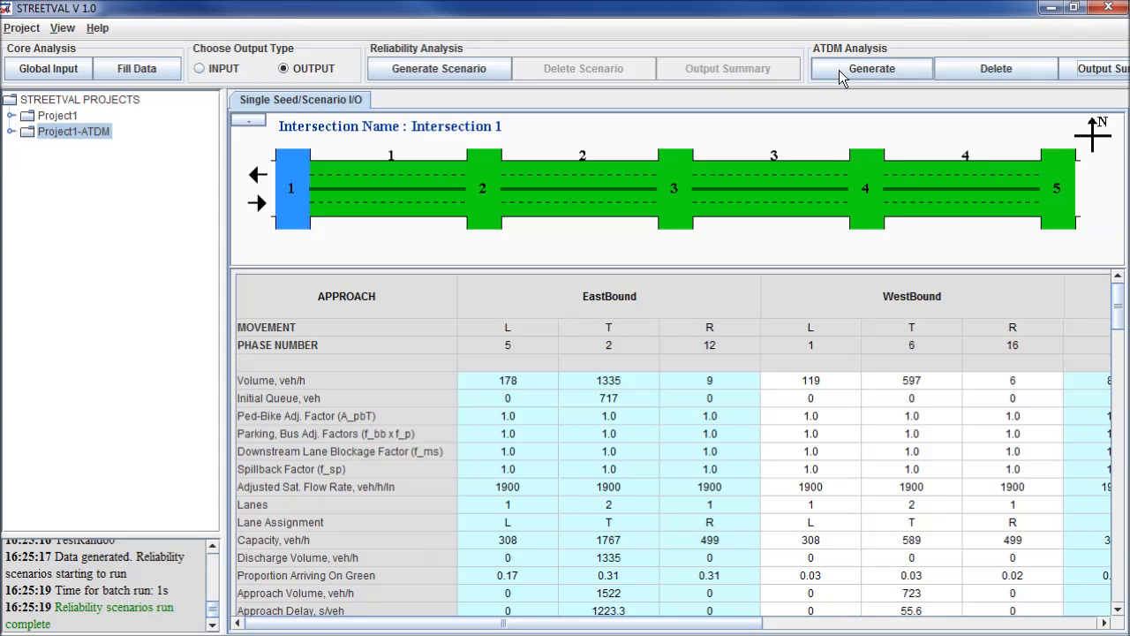
# Reopen the ATDM wizard and look over the adjusted offsets of Intersection 1.
pyautogui.click(839, 70)
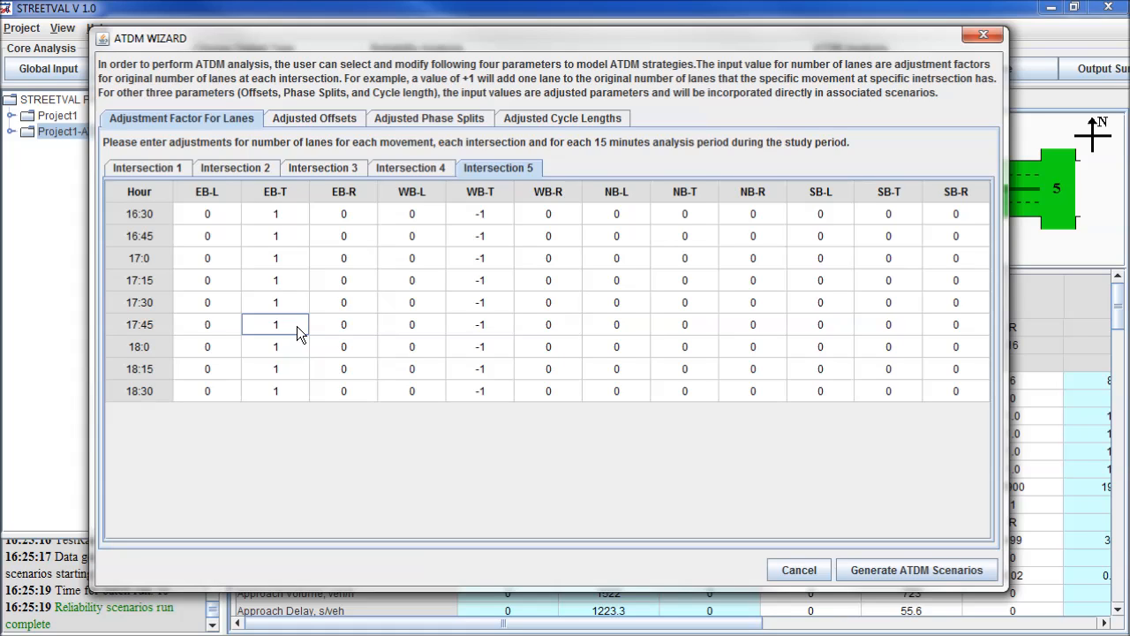
pyautogui.click(306, 119)
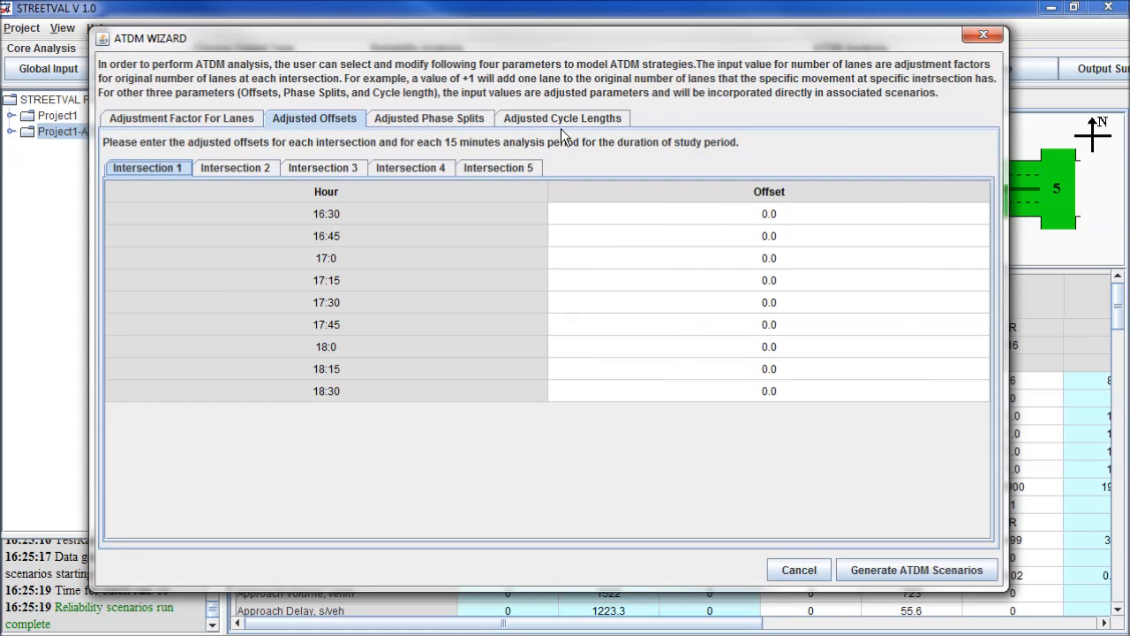
pyautogui.click(748, 237)
pyautogui.click(751, 280)
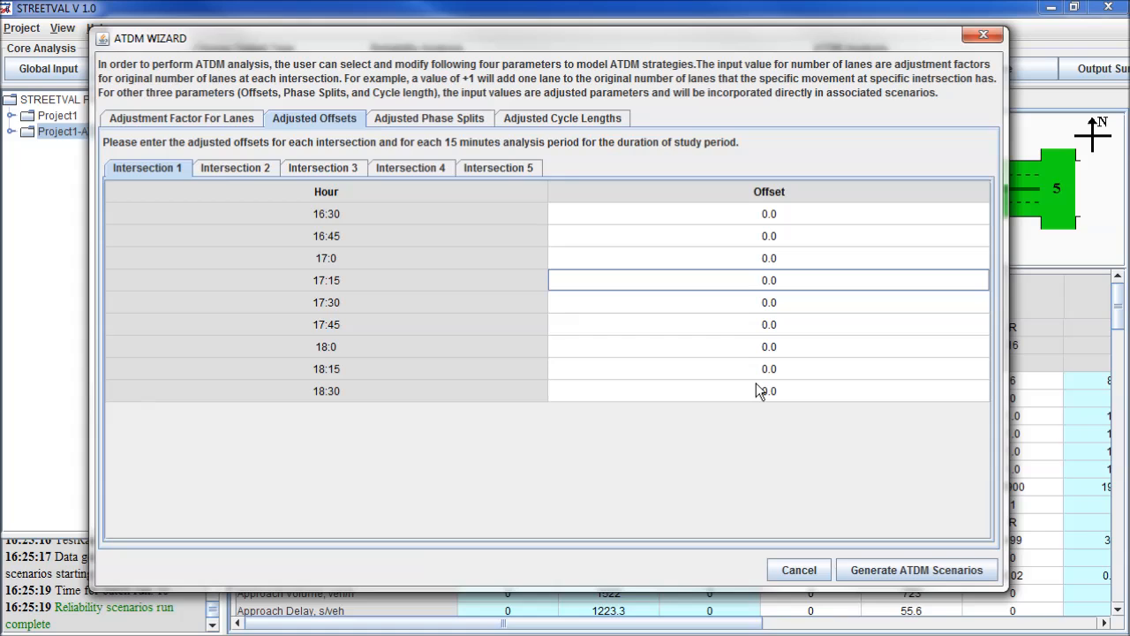
pyautogui.click(773, 311)
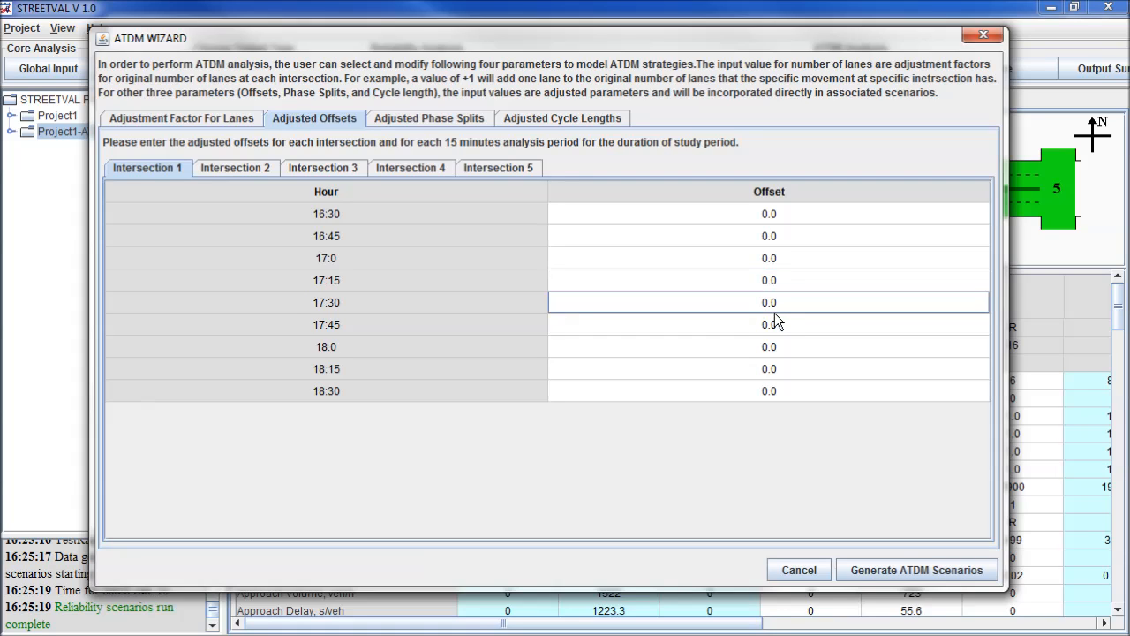
# Set the adjusted cycle length to 120 for every 15-minute period from 16:30 to 18:30, and generate the ATDM scenarios.
pyautogui.click(550, 118)
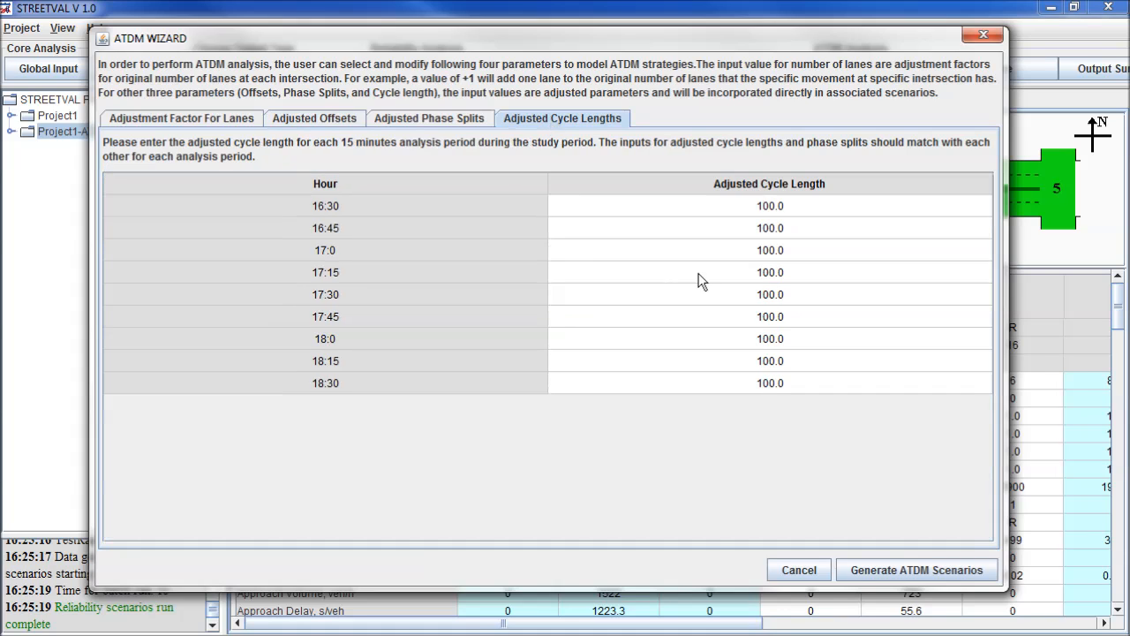
pyautogui.click(782, 210)
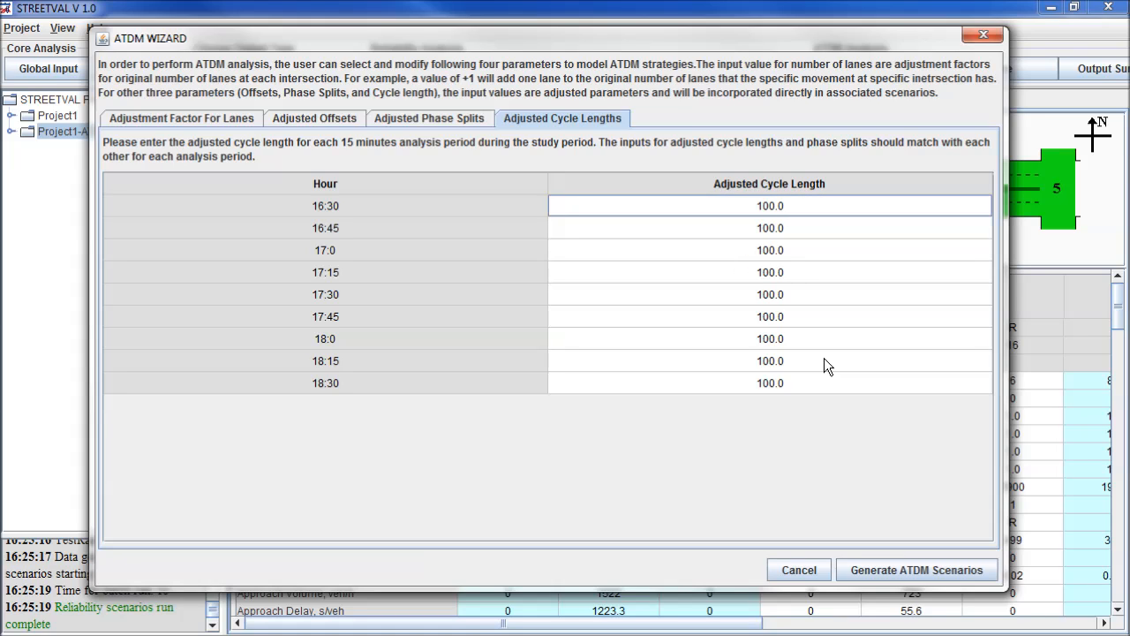
pyautogui.write('120')
pyautogui.press('Return')
pyautogui.write('120')
pyautogui.press('Return')
pyautogui.write('120')
pyautogui.press('Return')
pyautogui.write('120')
pyautogui.press('Return')
pyautogui.write('120')
pyautogui.press('Return')
pyautogui.write('120')
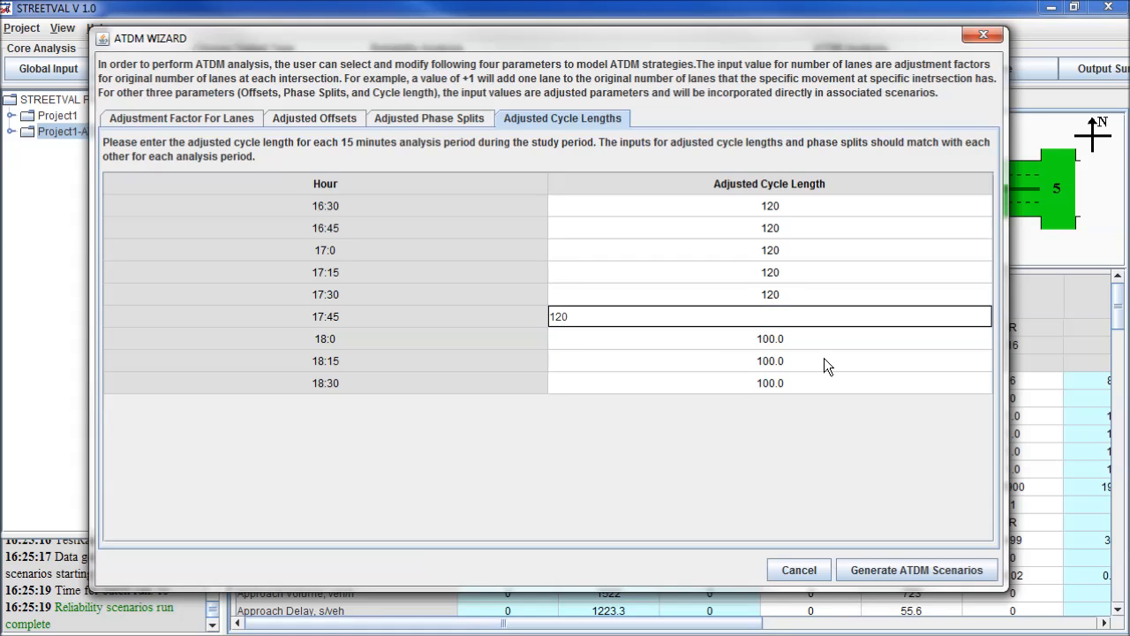
pyautogui.press('Return')
pyautogui.write('120')
pyautogui.press('Return')
pyautogui.write('120')
pyautogui.press('Return')
pyautogui.write('120')
pyautogui.press('Return')
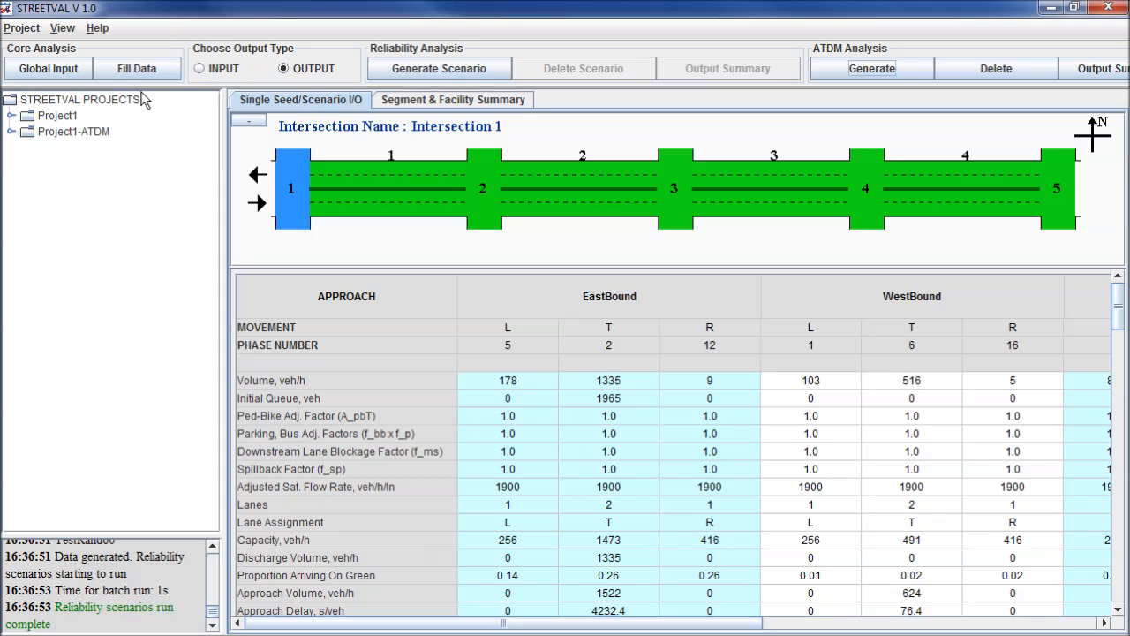
pyautogui.click(13, 33)
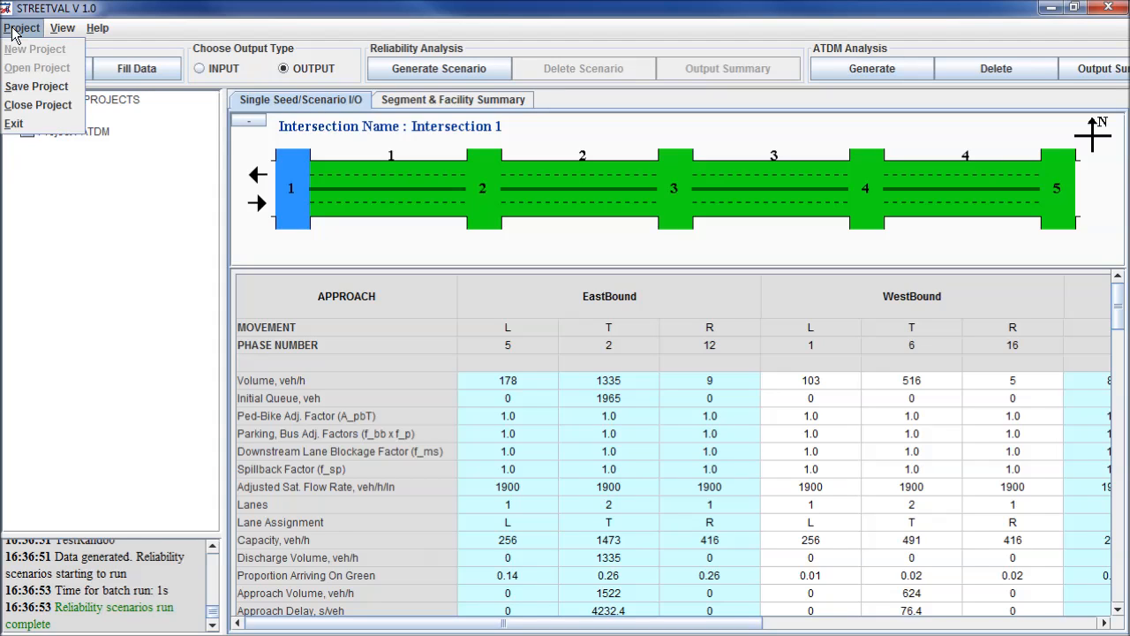
pyautogui.click(37, 87)
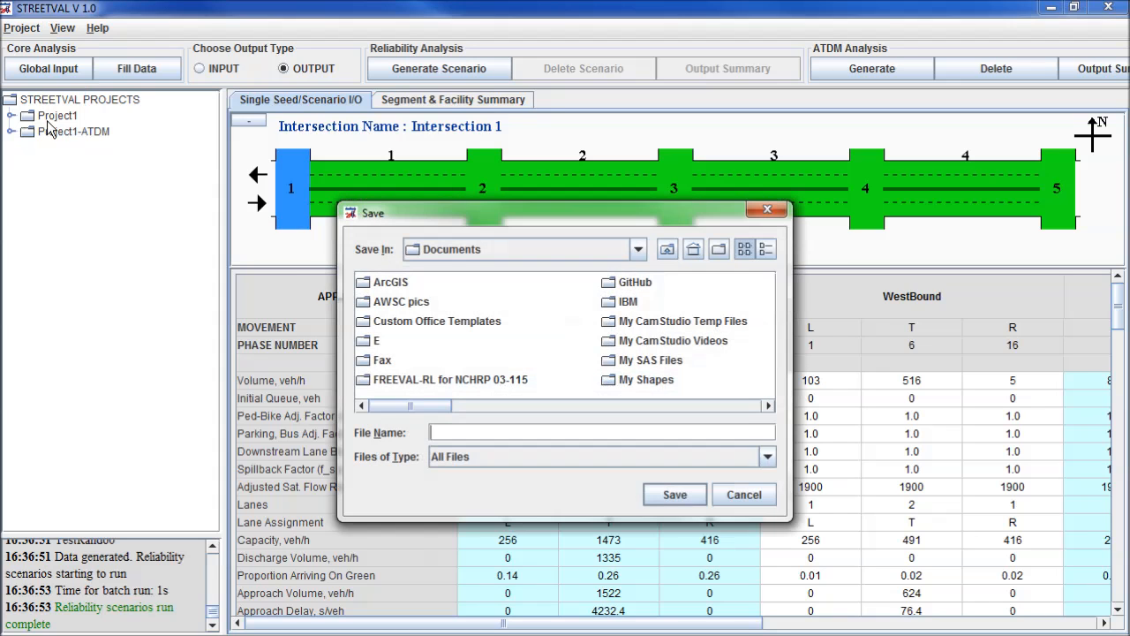
pyautogui.click(742, 496)
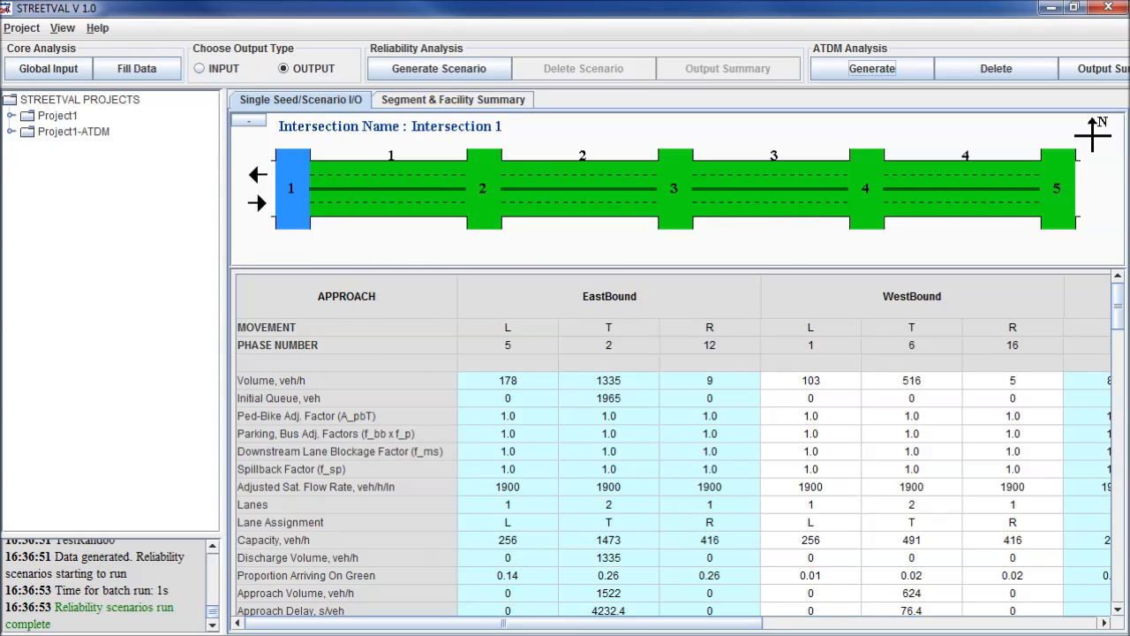
# Close the current project and open the project file demo_example_01.xml from the Desktop folder.
pyautogui.click(21, 27)
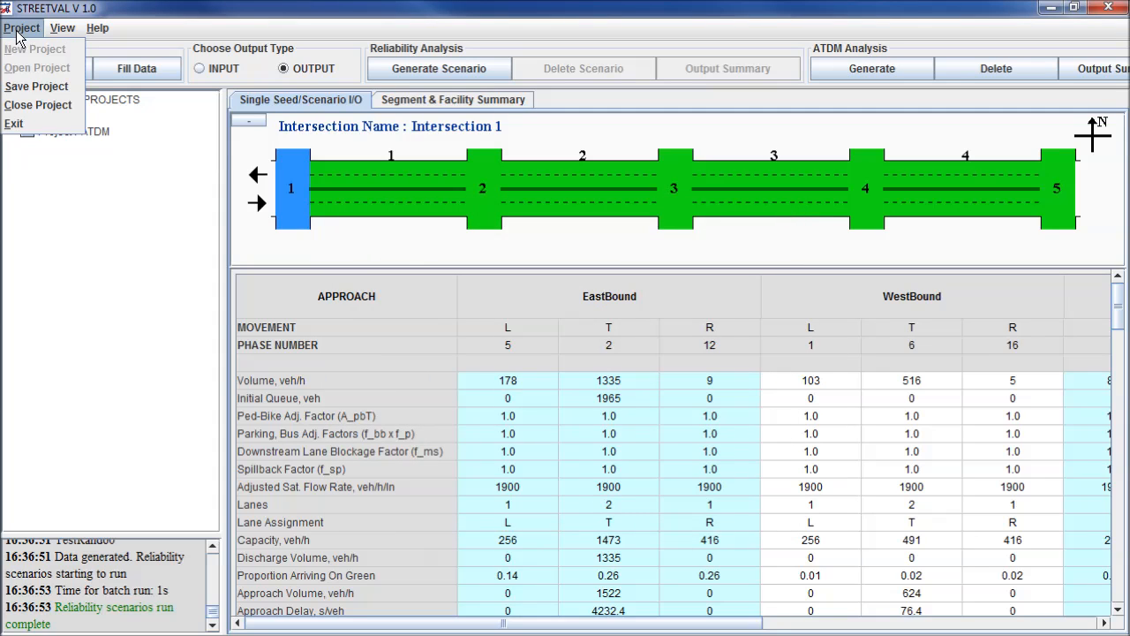
pyautogui.click(33, 105)
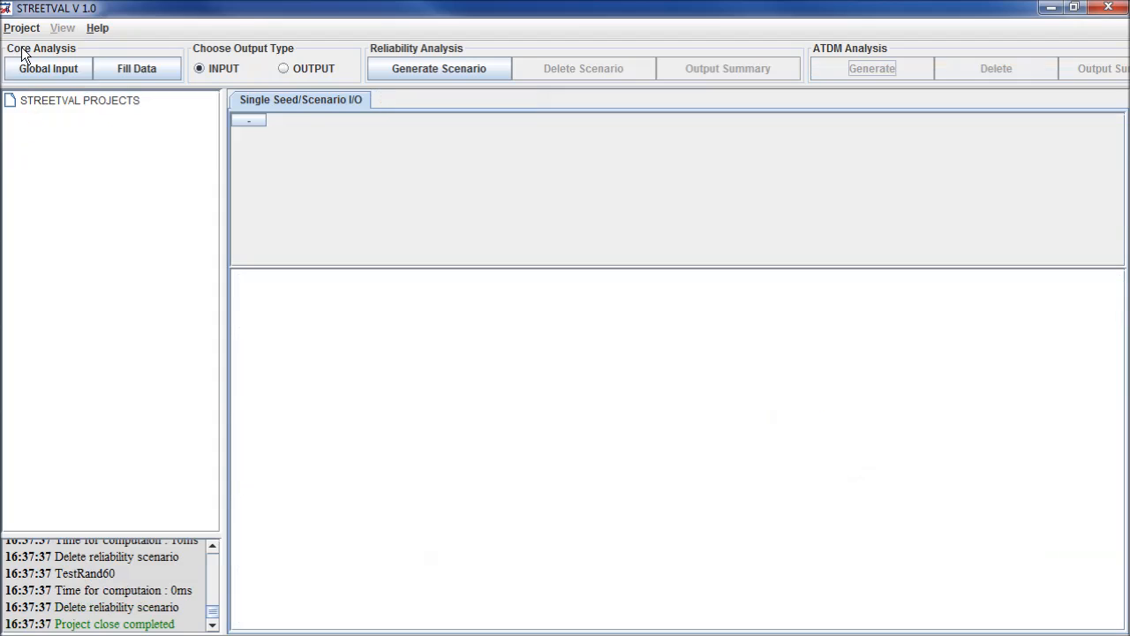
pyautogui.click(21, 27)
pyautogui.click(21, 68)
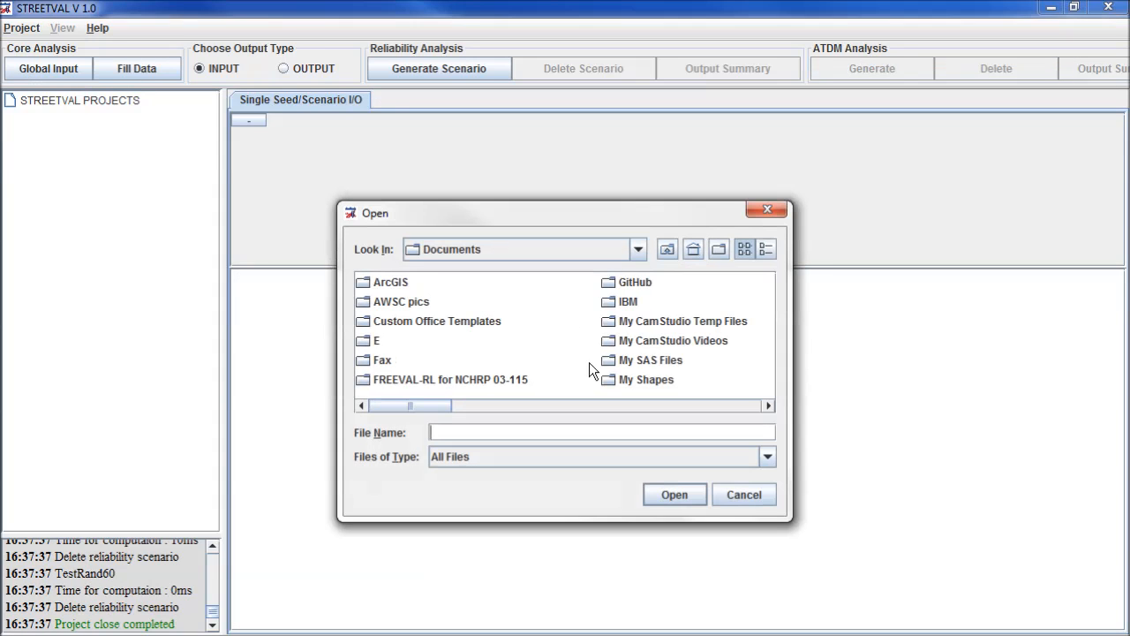
pyautogui.click(671, 254)
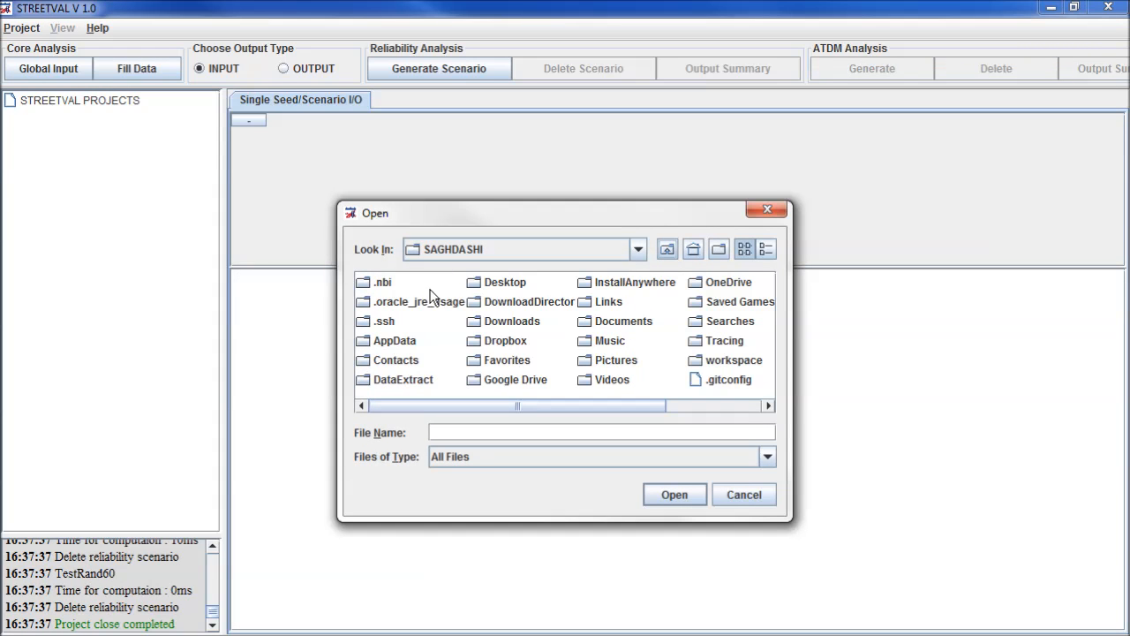
pyautogui.doubleClick(508, 285)
pyautogui.click(477, 405)
pyautogui.click(477, 405)
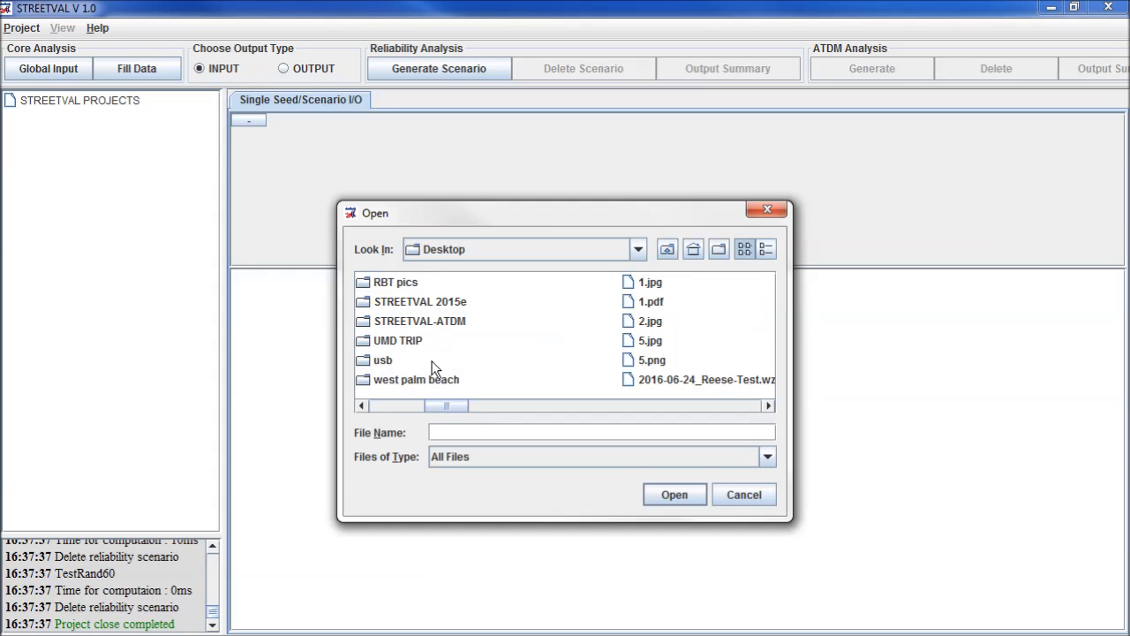
pyautogui.click(390, 330)
pyautogui.press('d')
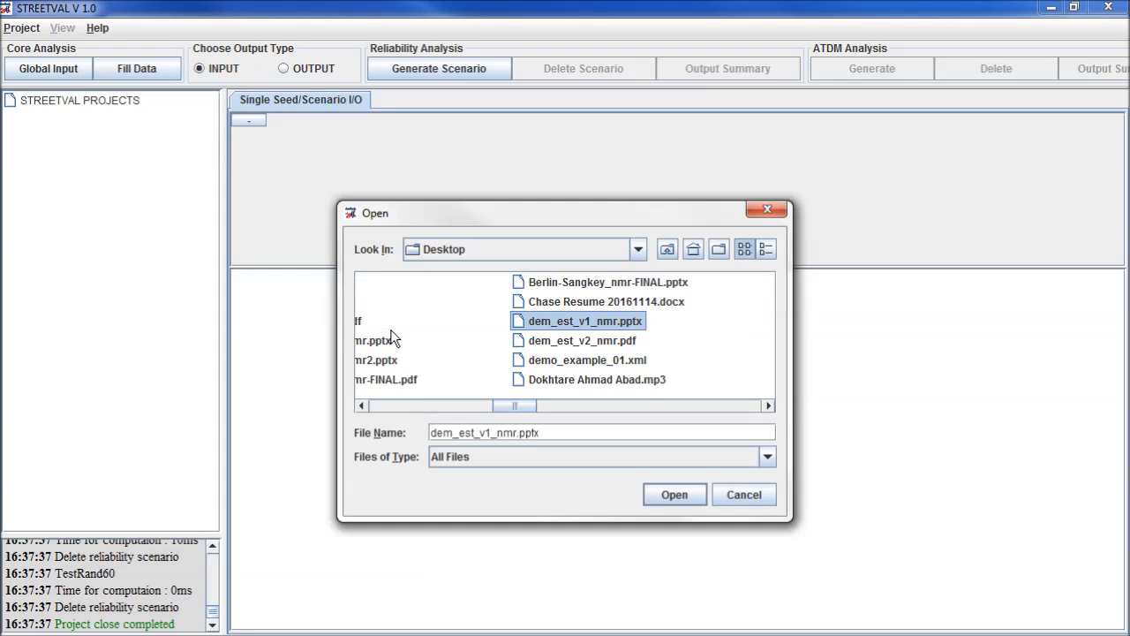
pyautogui.click(672, 361)
pyautogui.click(680, 500)
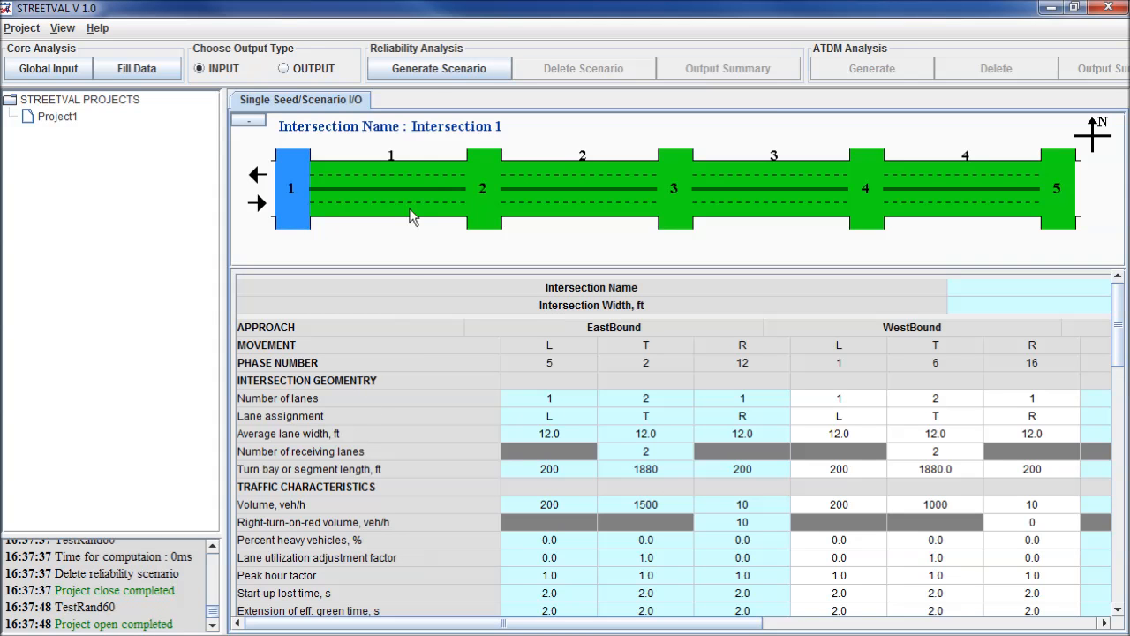
# Generate and run the reliability scenarios with the loaded settings, and bring up the ATDM wizard.
pyautogui.click(432, 69)
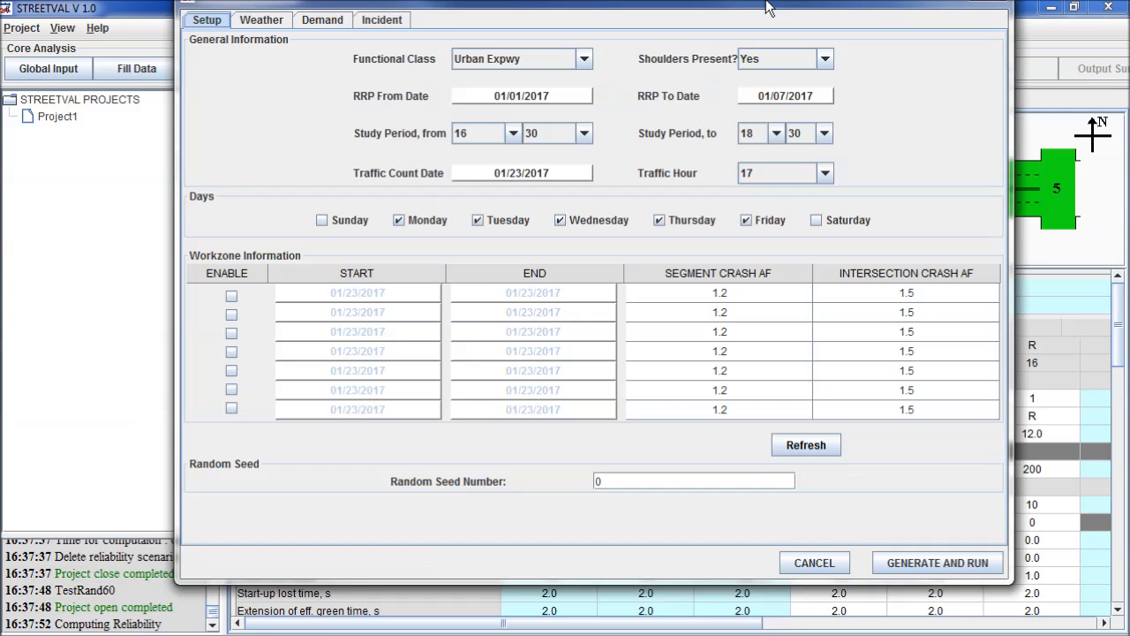
pyautogui.click(923, 581)
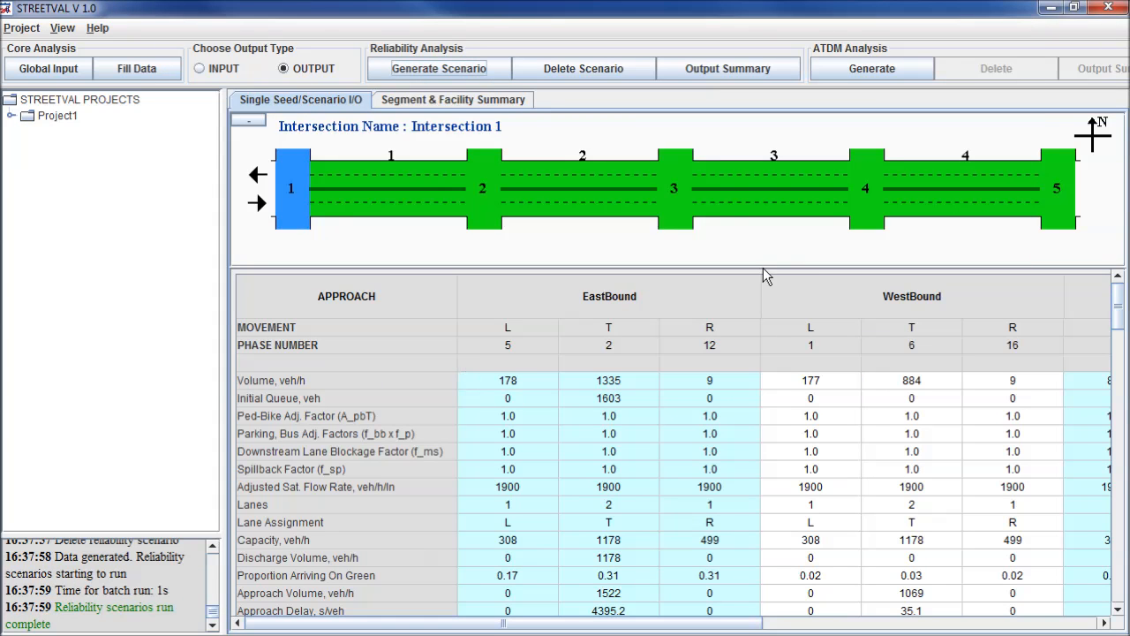
pyautogui.click(832, 74)
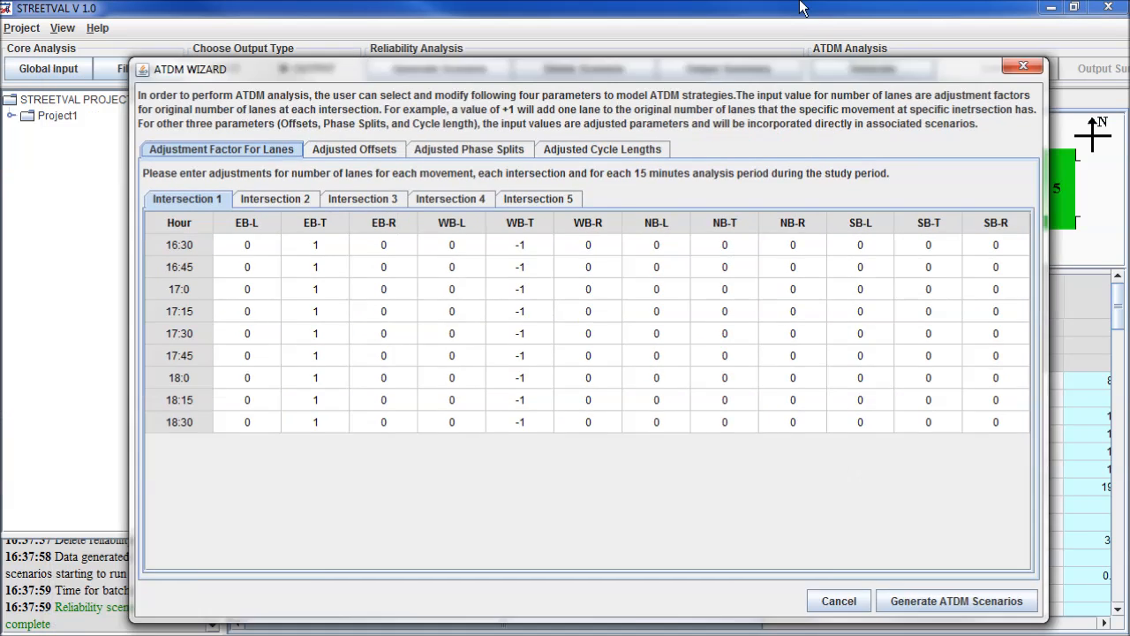
pyautogui.moveTo(685, 36); pyautogui.dragTo(771, 8)
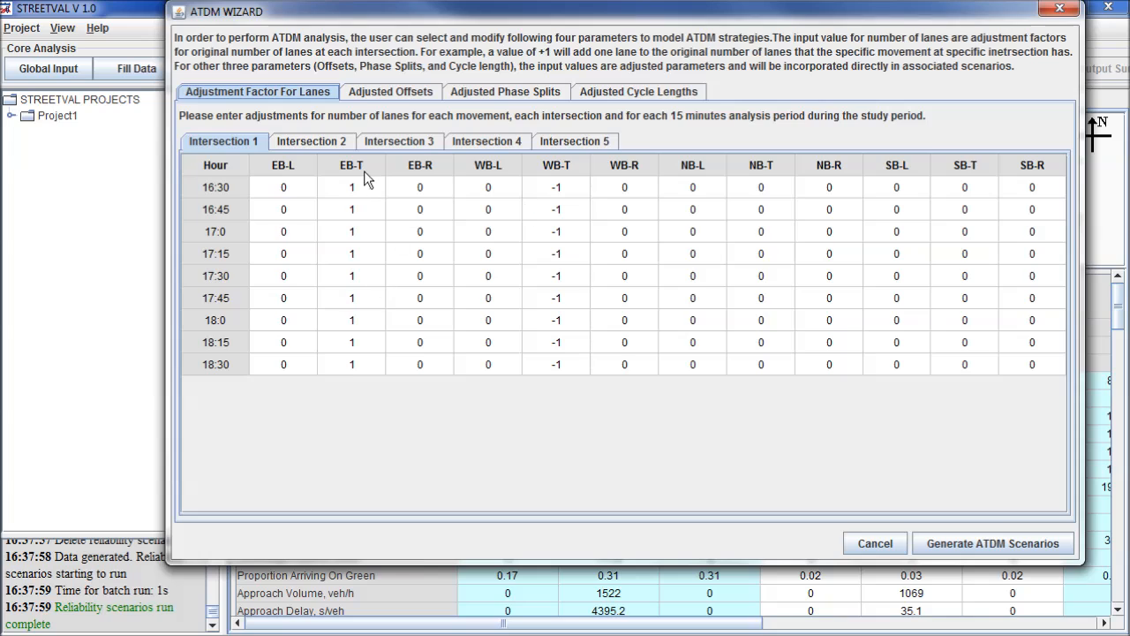